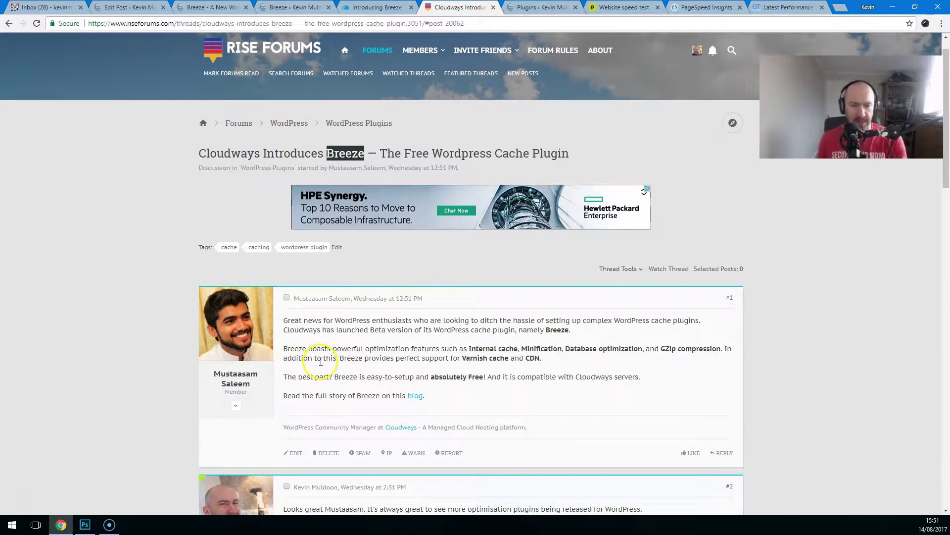
Read the introduction of the Cloudways blog article announcing the Breeze cache plugin
left_click(375, 7)
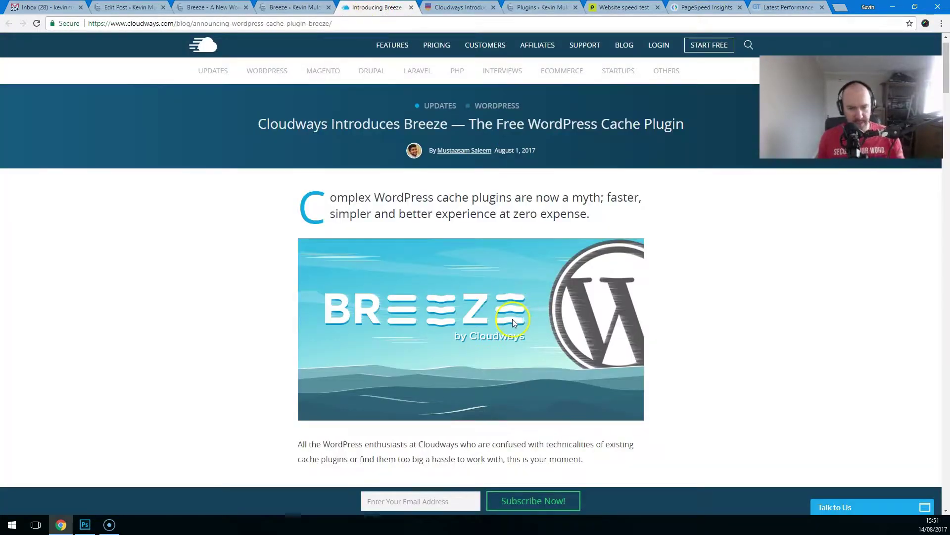
scroll(512, 321, "down", 7)
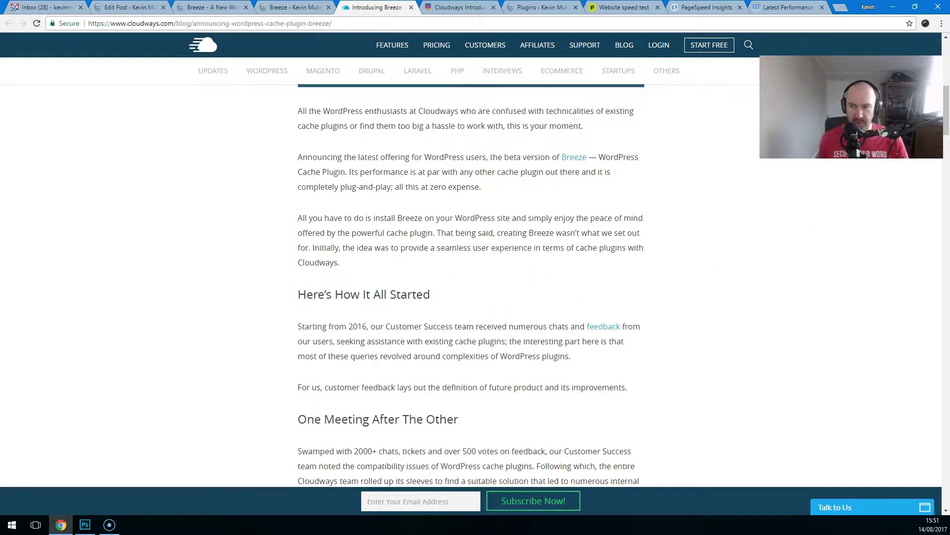
left_click_drag(946, 117, 930, 100)
Look over the opening of the previewed blog post about Breeze, the new caching solution from Cloudways
left_click(210, 7)
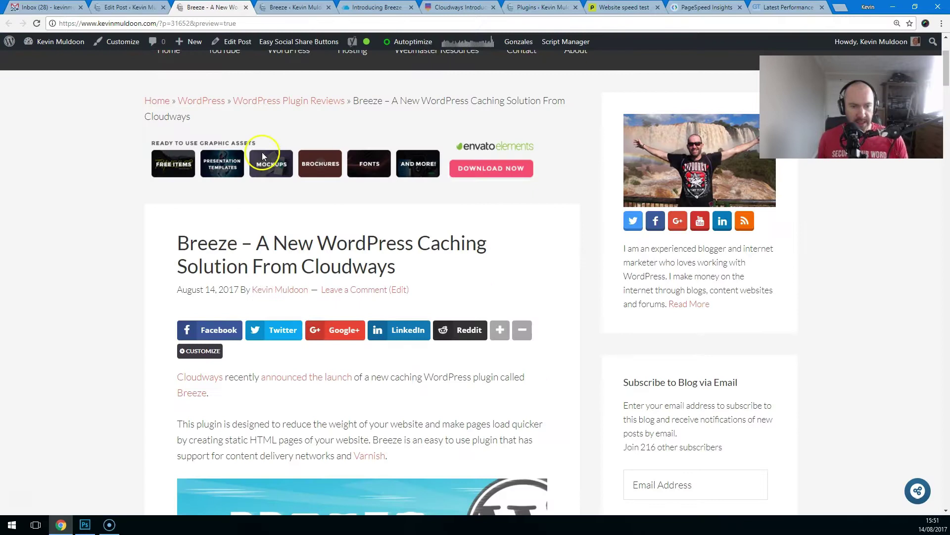
scroll(219, 302, "down", 4)
scroll(219, 302, "up", 7)
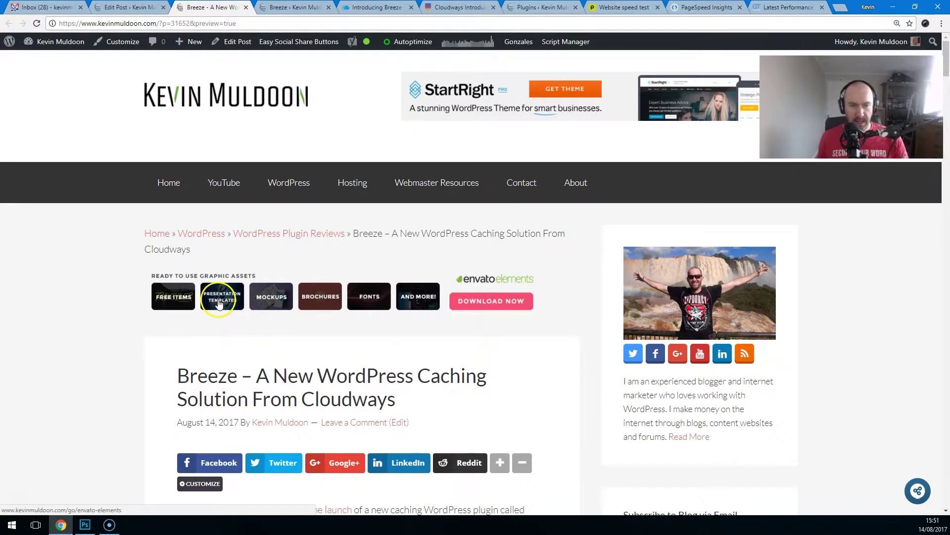
scroll(218, 303, "down", 2)
scroll(221, 304, "up", 3)
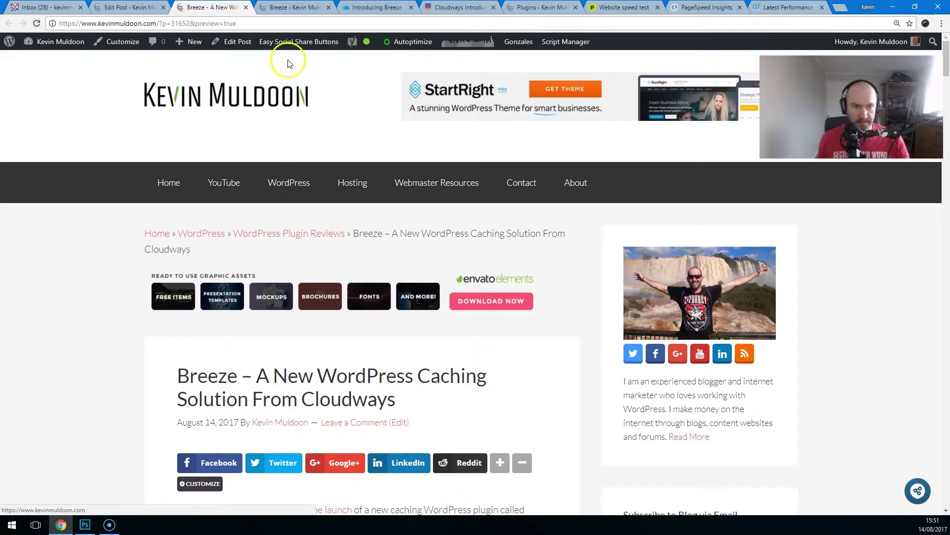
Open the Breeze plugin settings and survey the basic, advanced, database, CDN and Varnish sections, ending on the basic options
left_click(293, 7)
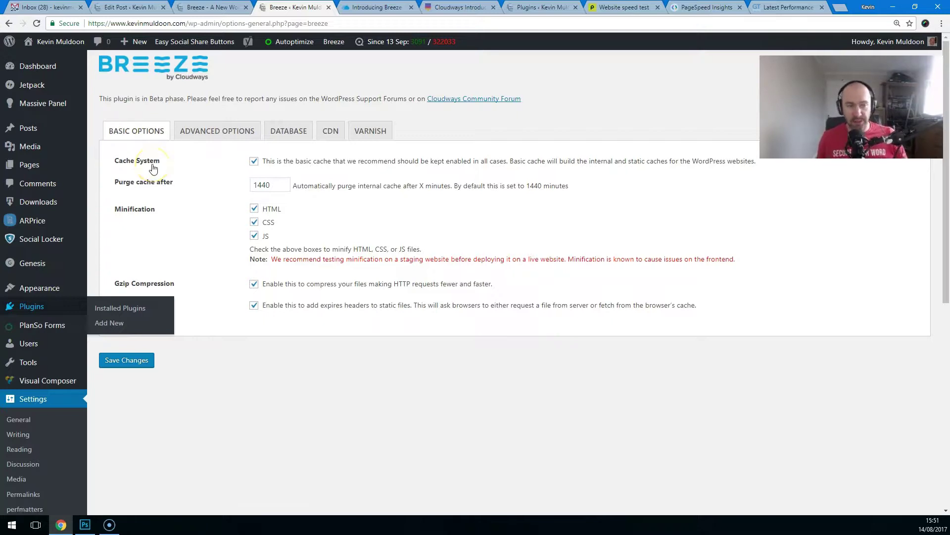
left_click(167, 185)
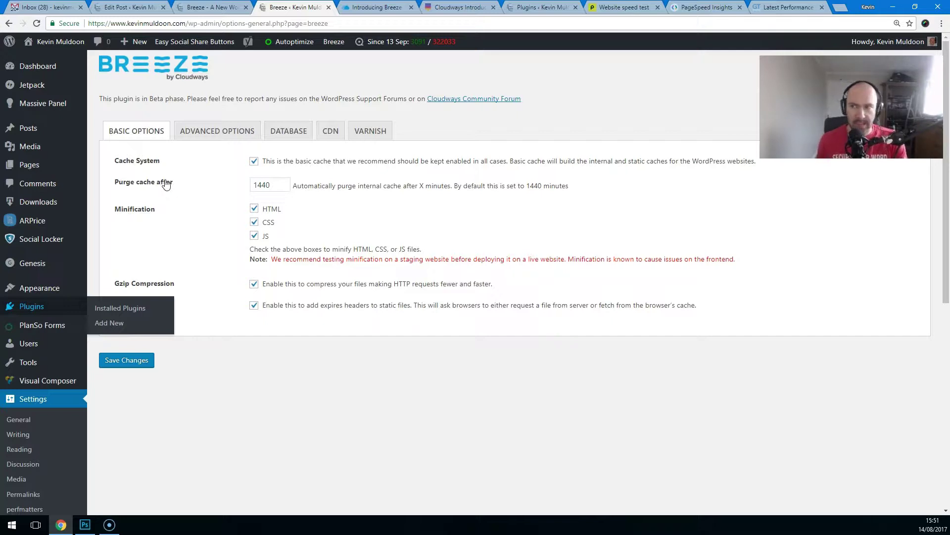
left_click(220, 133)
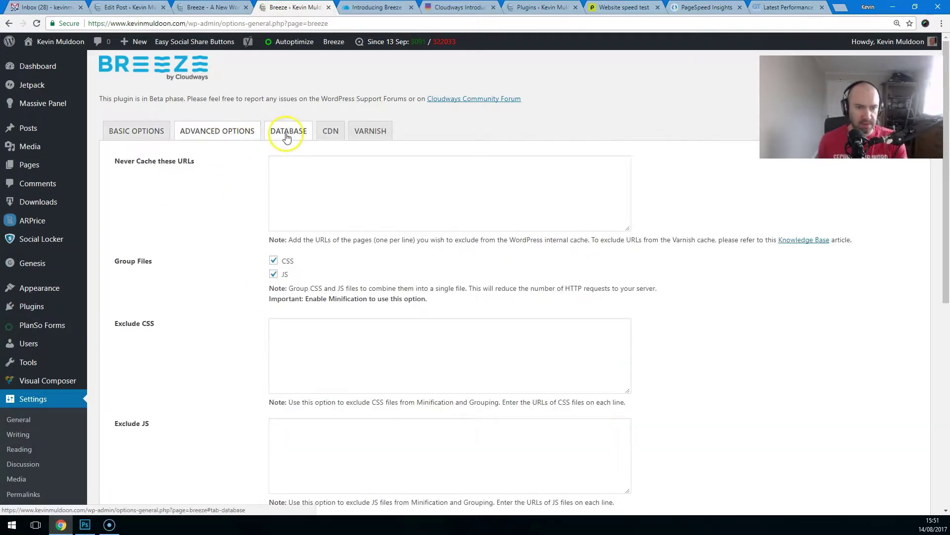
left_click(287, 137)
left_click(329, 132)
left_click(364, 138)
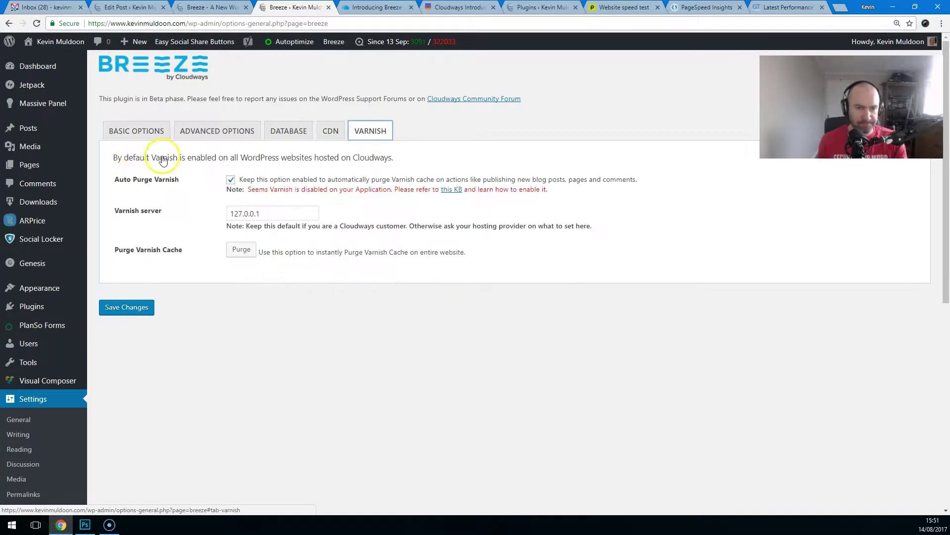
left_click(144, 133)
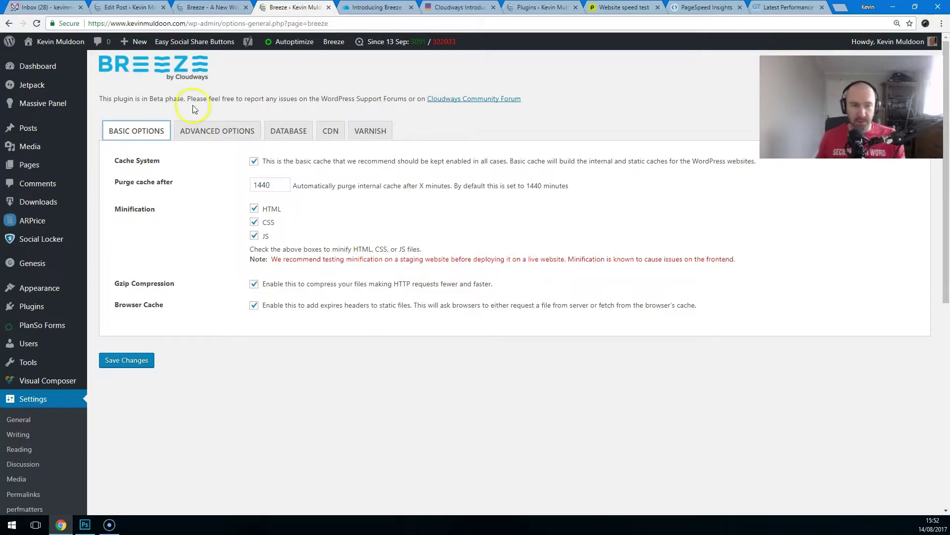
Examine the Breeze beta-phase notice, the community forum link, and the cache system and purge interval among the basic options
left_click_drag(181, 99, 100, 98)
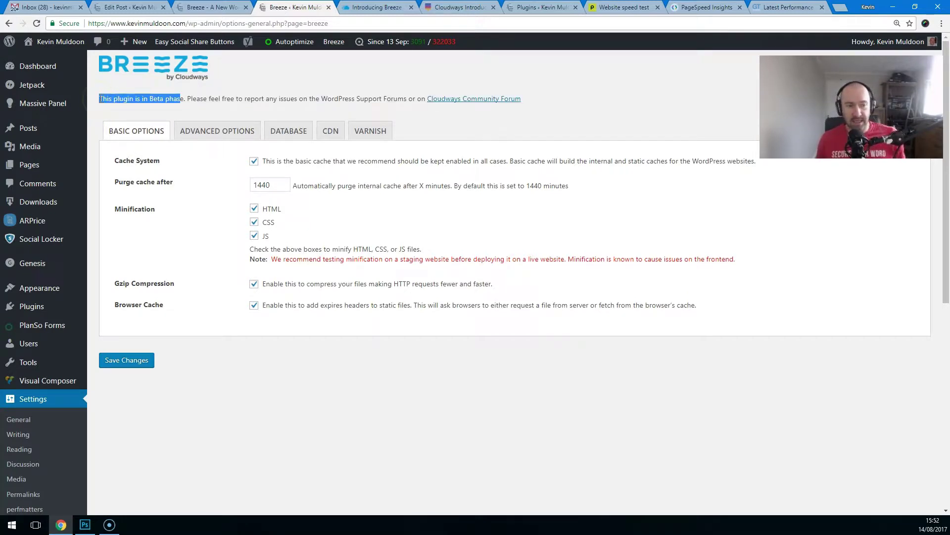
left_click(185, 100)
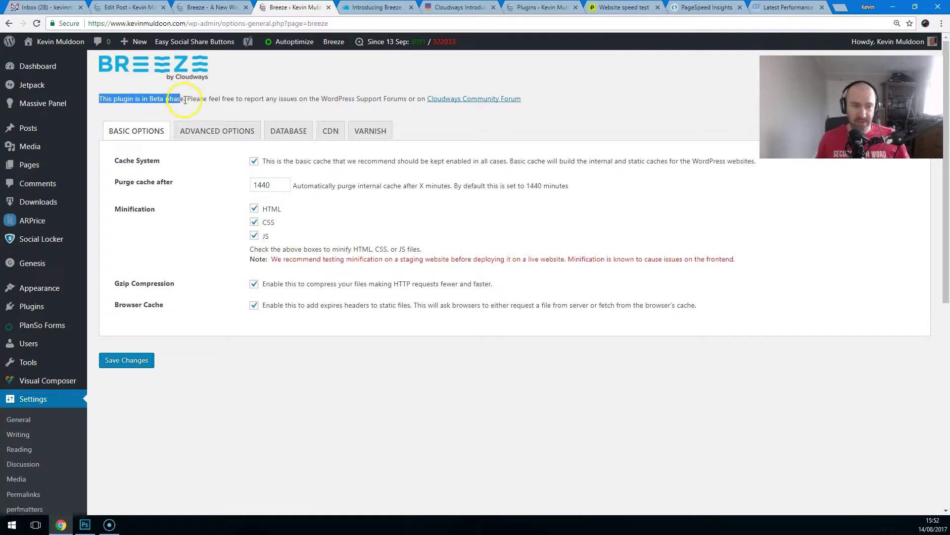
left_click(424, 108)
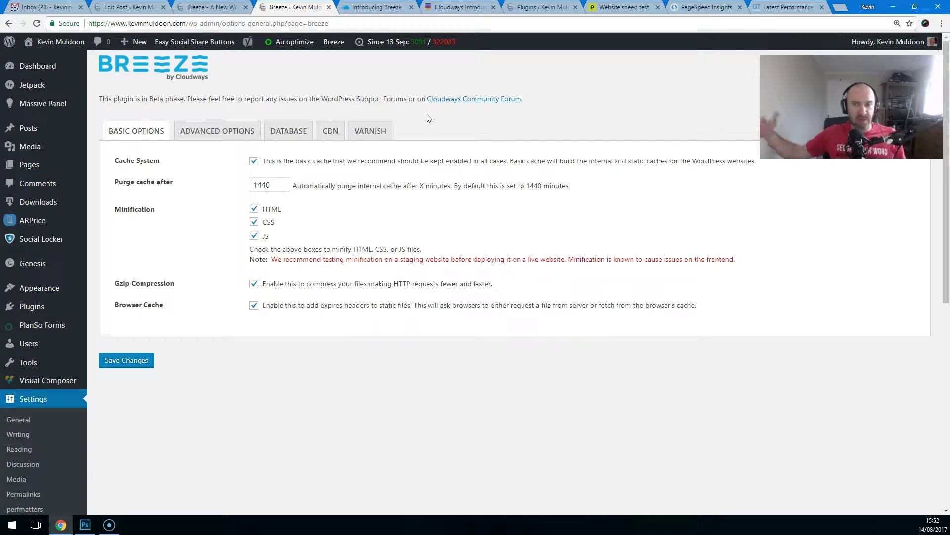
left_click(464, 100)
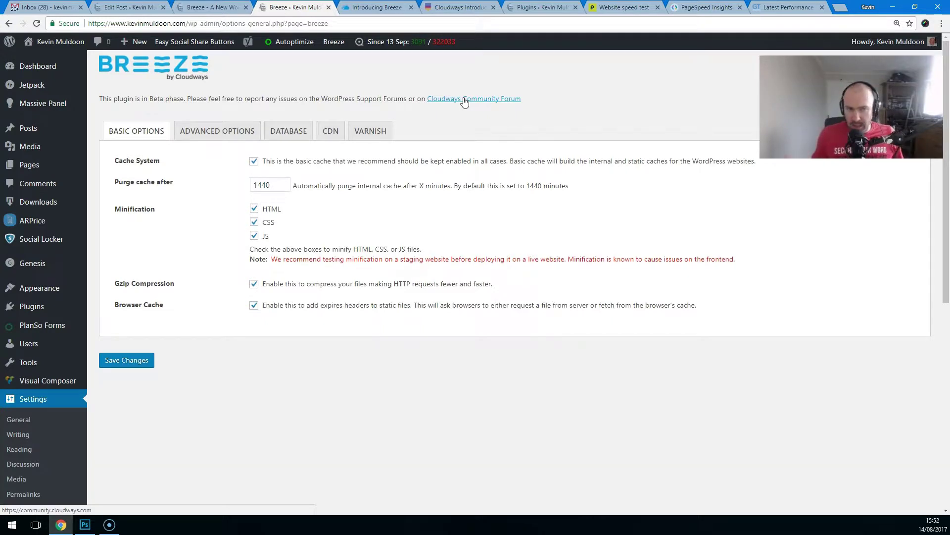
left_click(298, 179)
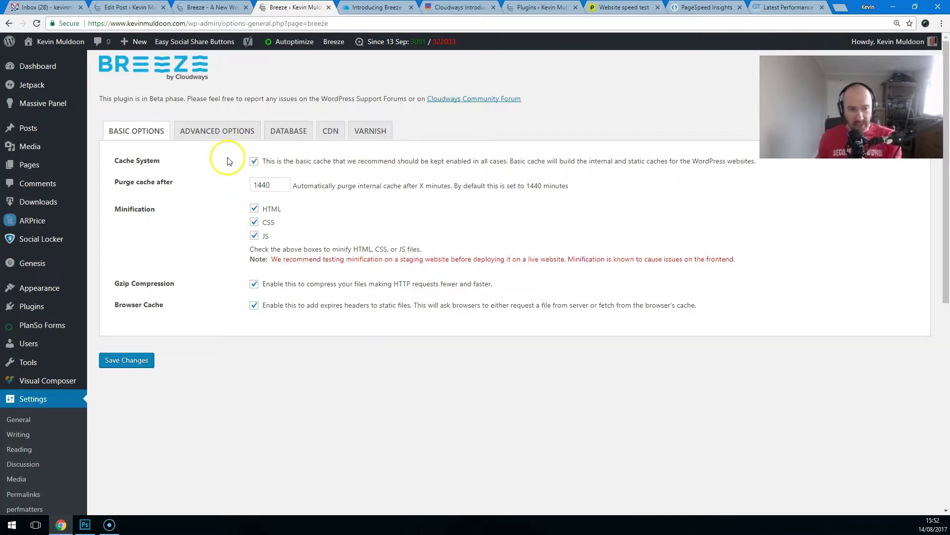
left_click(254, 163)
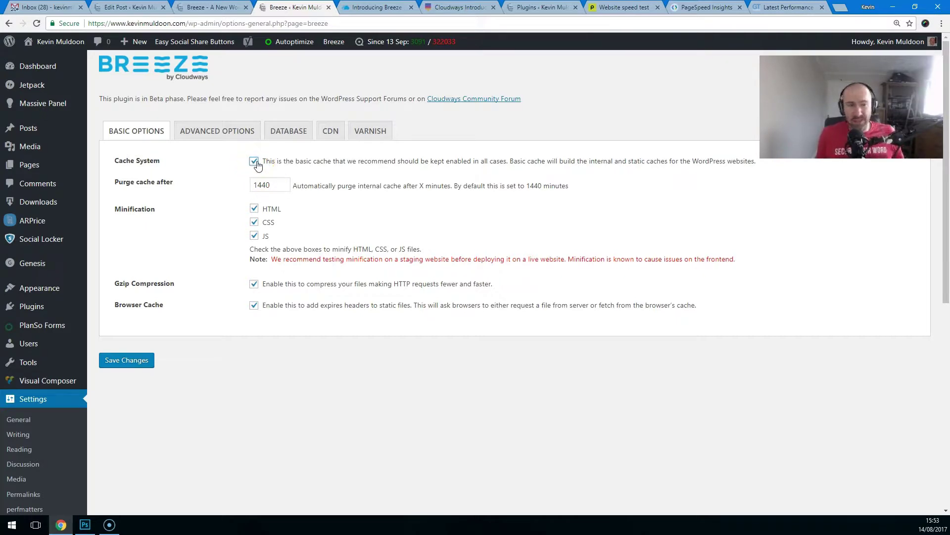
left_click(272, 185)
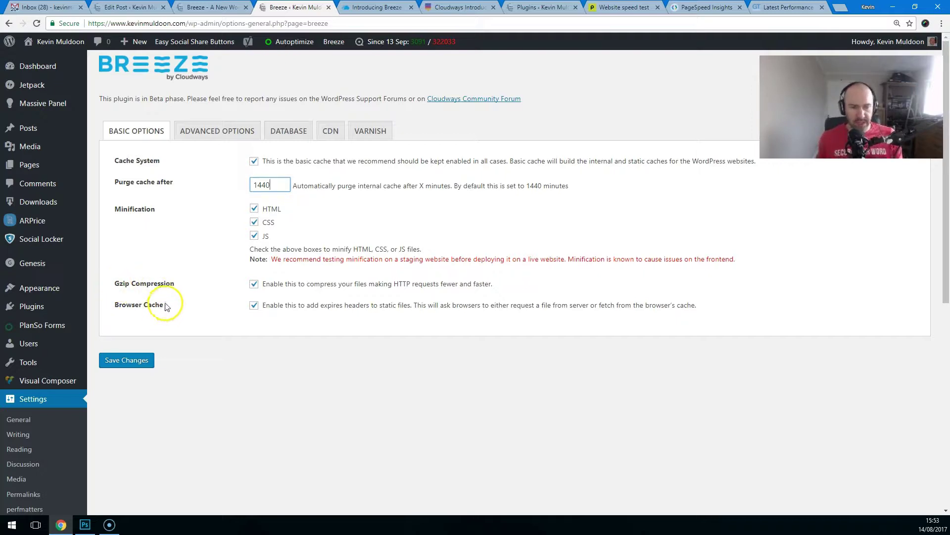
Review Breeze's advanced options for never-cached URLs, file grouping, and CSS and JS exclusions
left_click(220, 142)
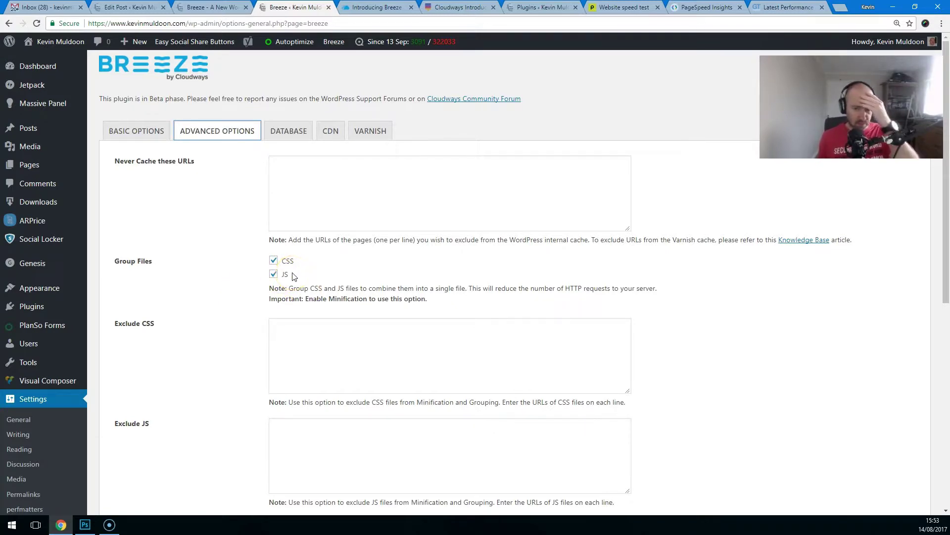
left_click_drag(213, 164, 108, 162)
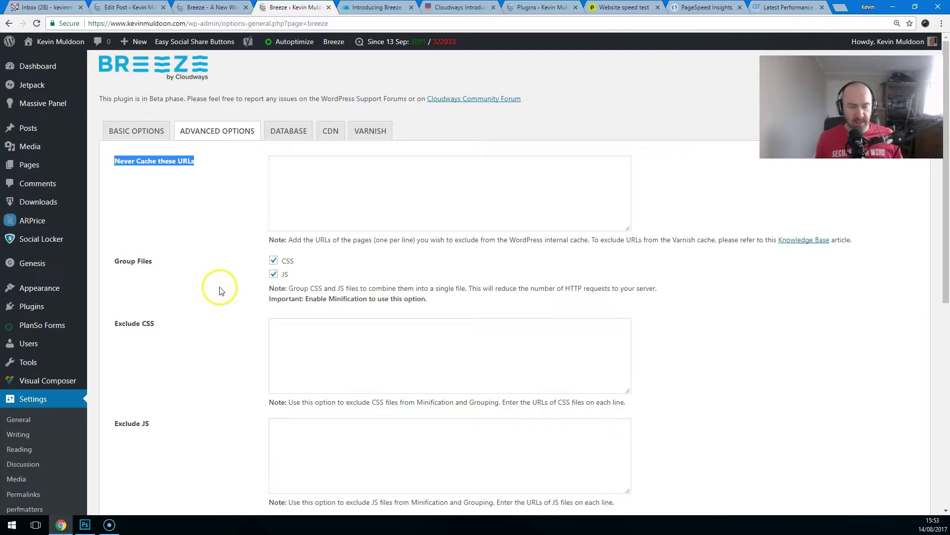
scroll(248, 310, "down", 1)
left_click_drag(158, 275, 113, 275)
left_click_drag(149, 376, 112, 375)
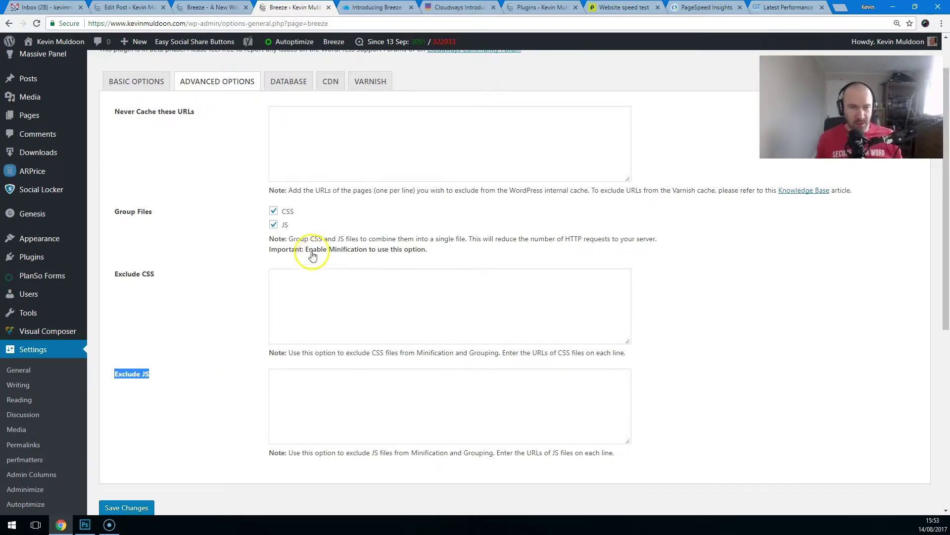
Review Breeze's database cleanup options, including the backup warning, post revisions and auto-drafted content
left_click(290, 83)
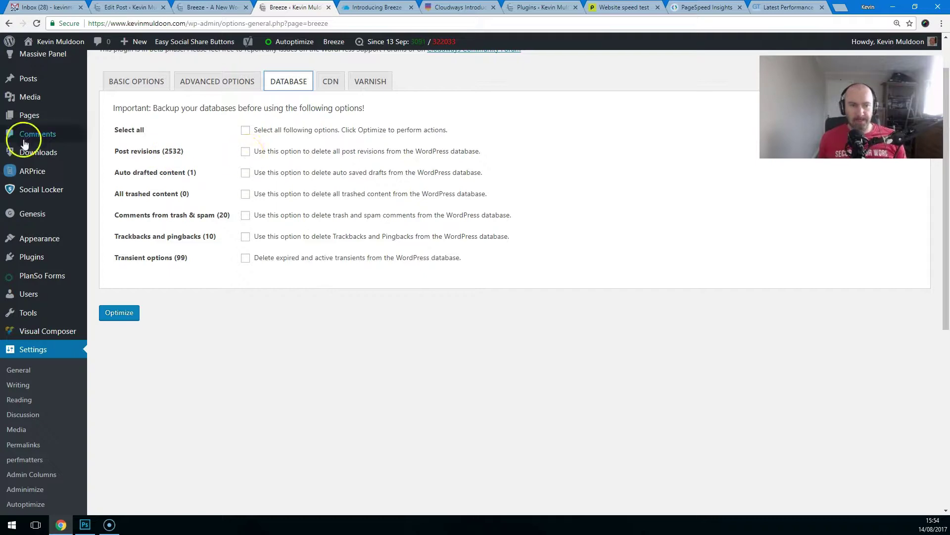
left_click_drag(157, 109, 288, 107)
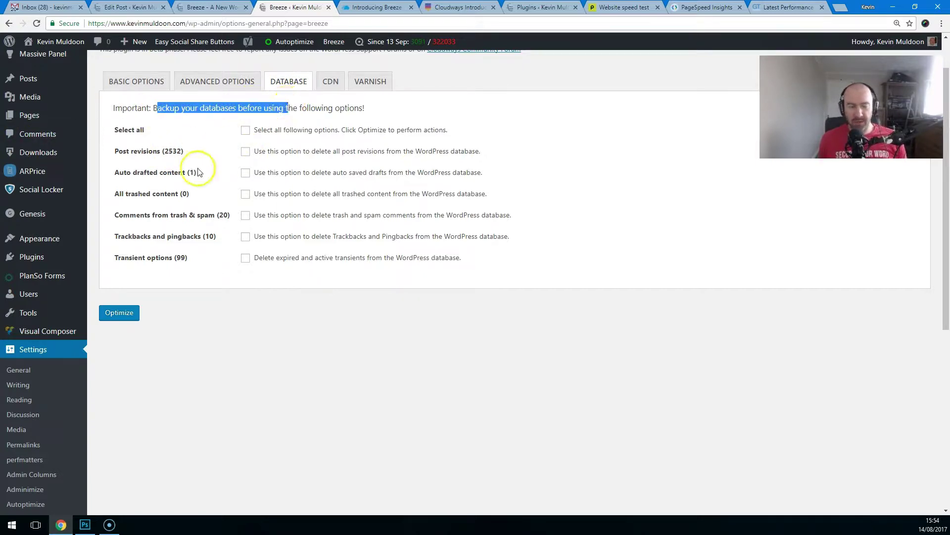
left_click(245, 151)
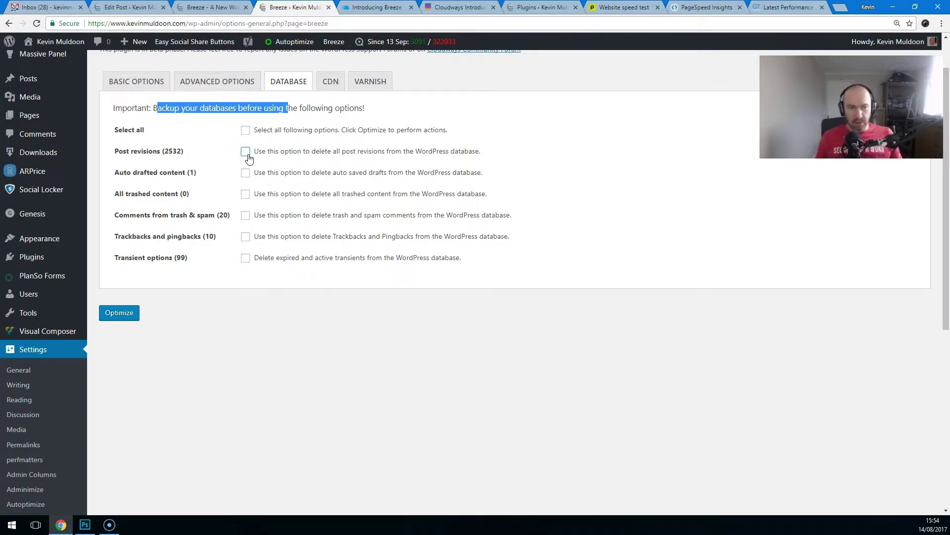
left_click(246, 152)
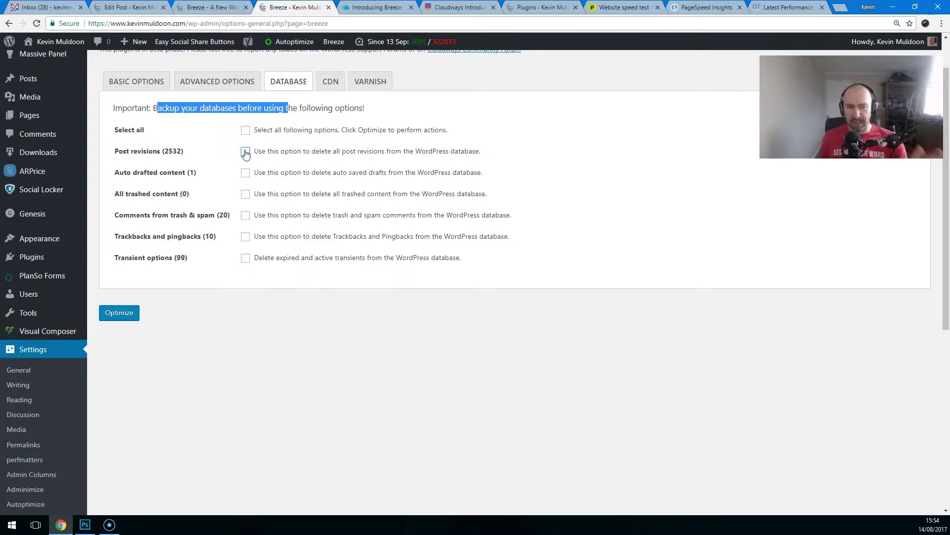
left_click(246, 153)
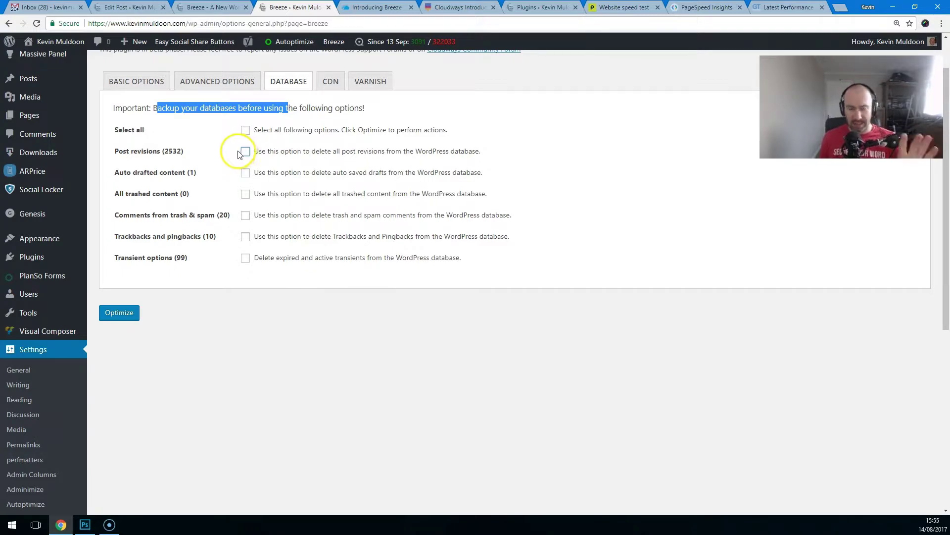
left_click(246, 153)
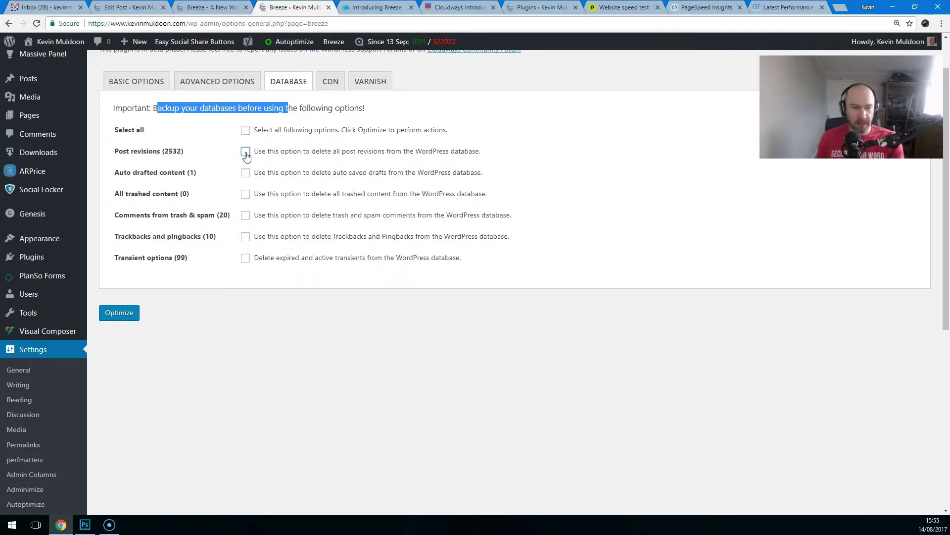
left_click(209, 173)
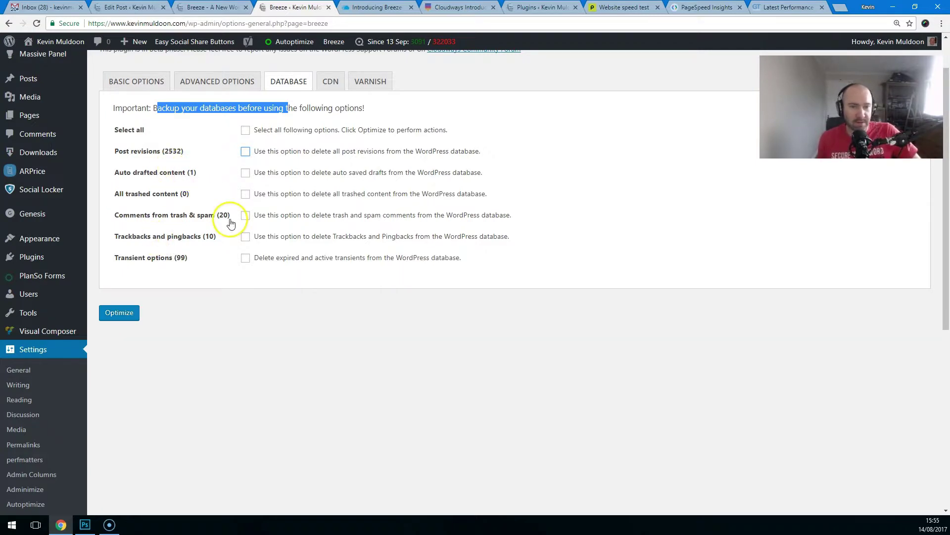
Review Breeze's CDN settings for activation, root URL, content directories, exclusions and relative path
left_click(329, 86)
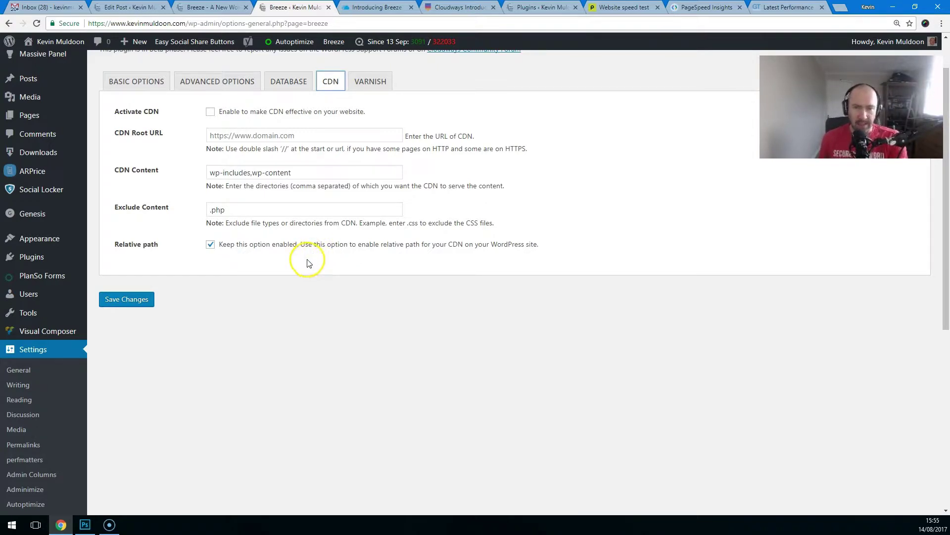
left_click(270, 283)
left_click(323, 167)
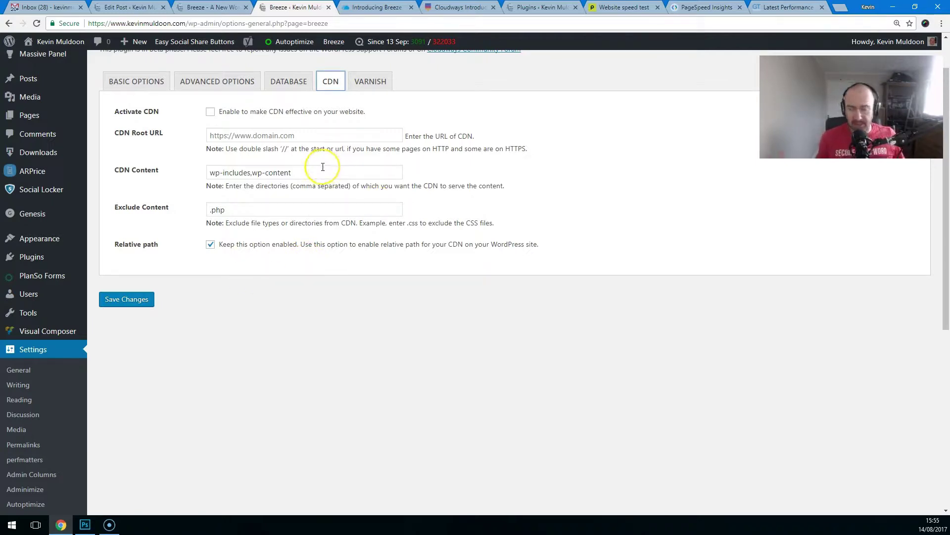
left_click(340, 160)
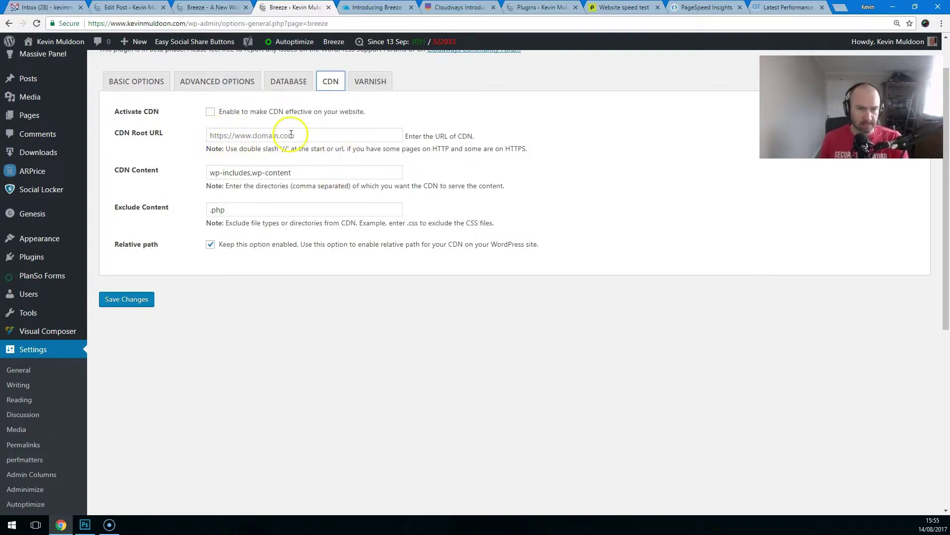
Review Breeze's Varnish settings, including the server address, and the plugin's quick actions for purging cache, settings, support and feedback
left_click(379, 81)
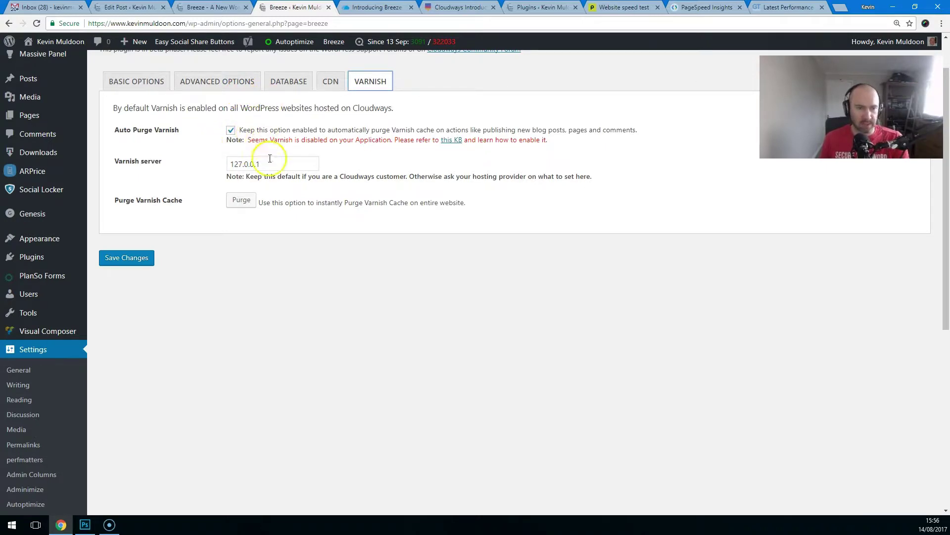
left_click_drag(292, 163, 229, 164)
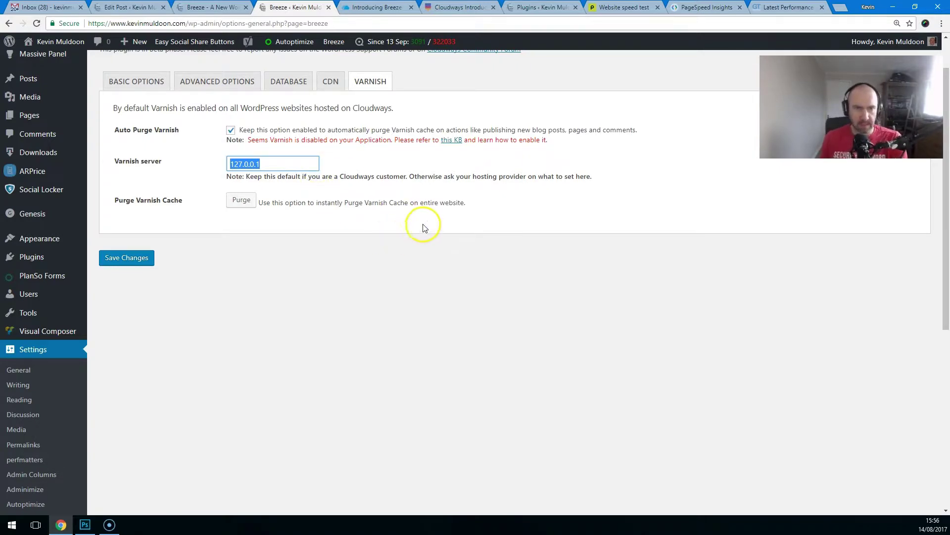
mouse_move(332, 42)
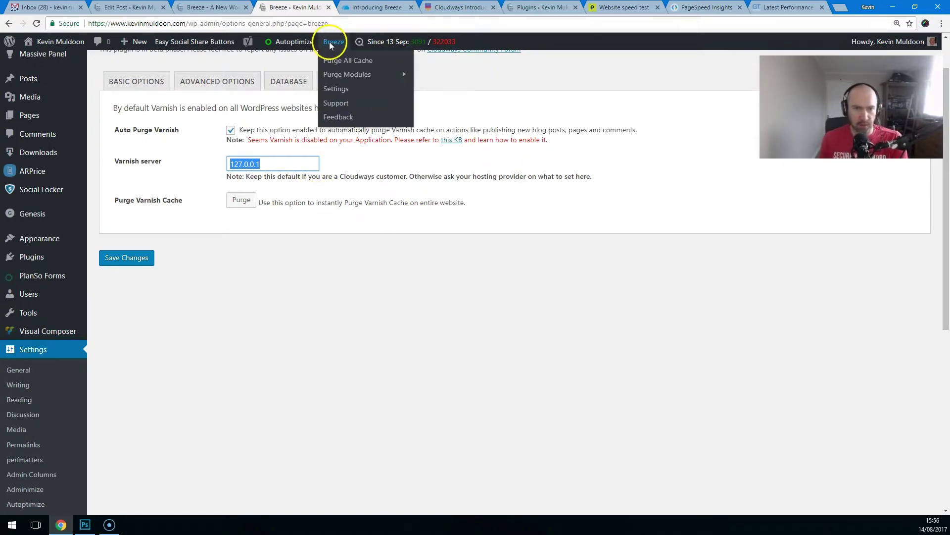
mouse_move(346, 80)
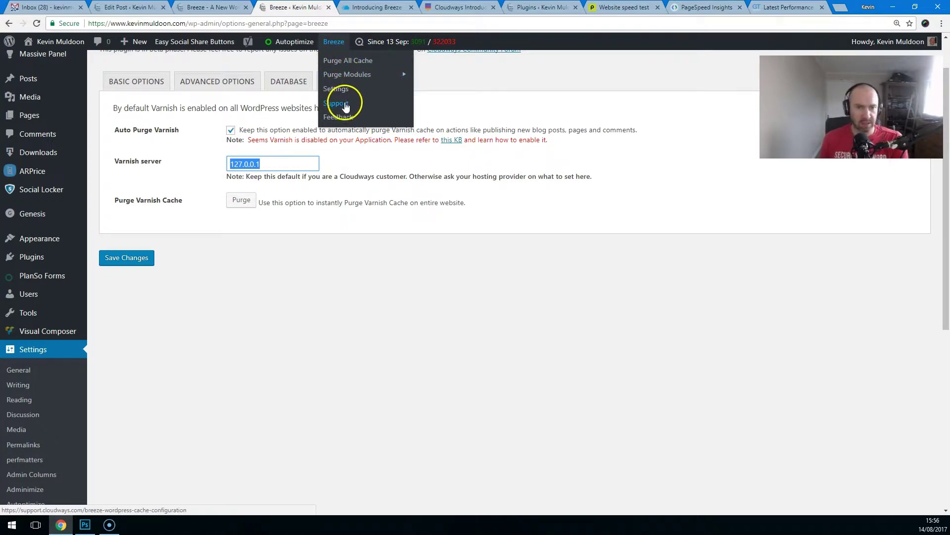
left_click(338, 288)
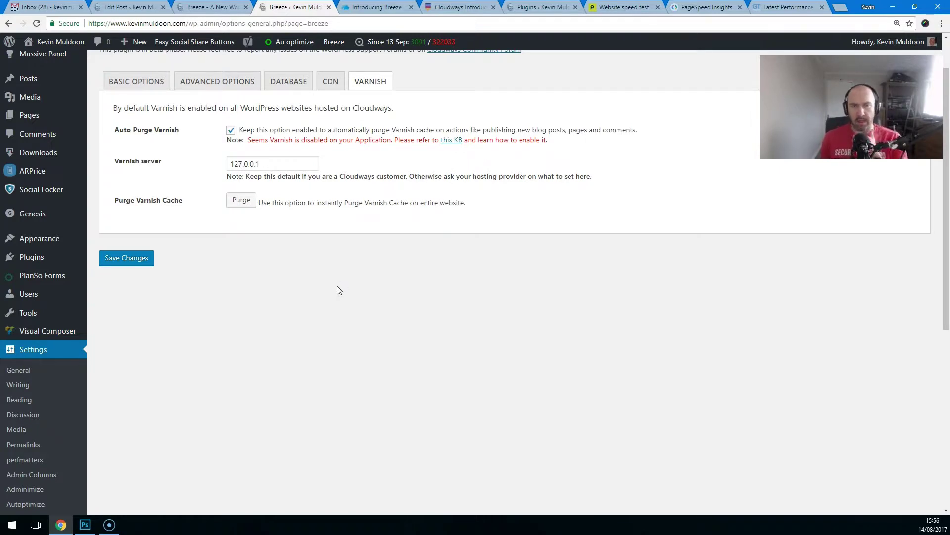
Close the two Cloudways introduction pages and show the Pingdom speed test results for the website
left_click(411, 7)
left_click(411, 7)
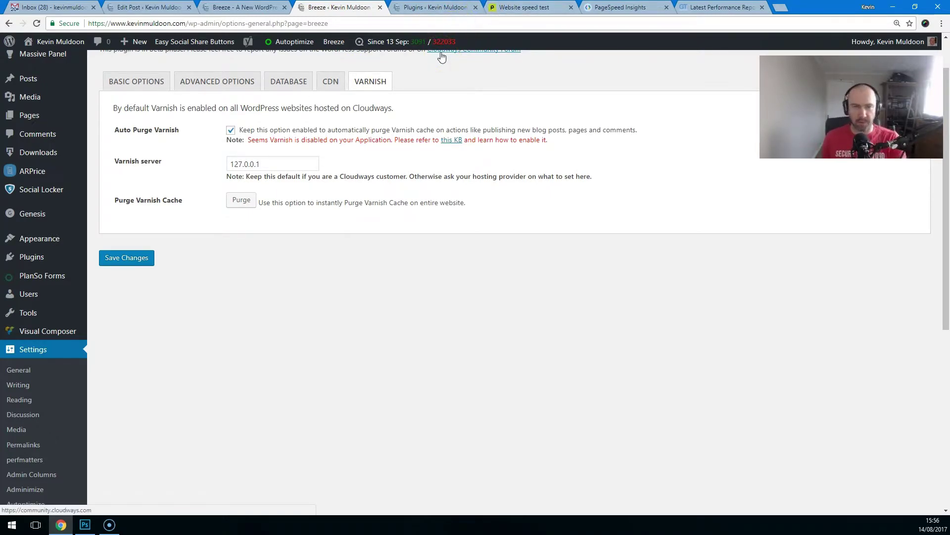
key("ctrl+Tab")
key("ctrl+Tab")
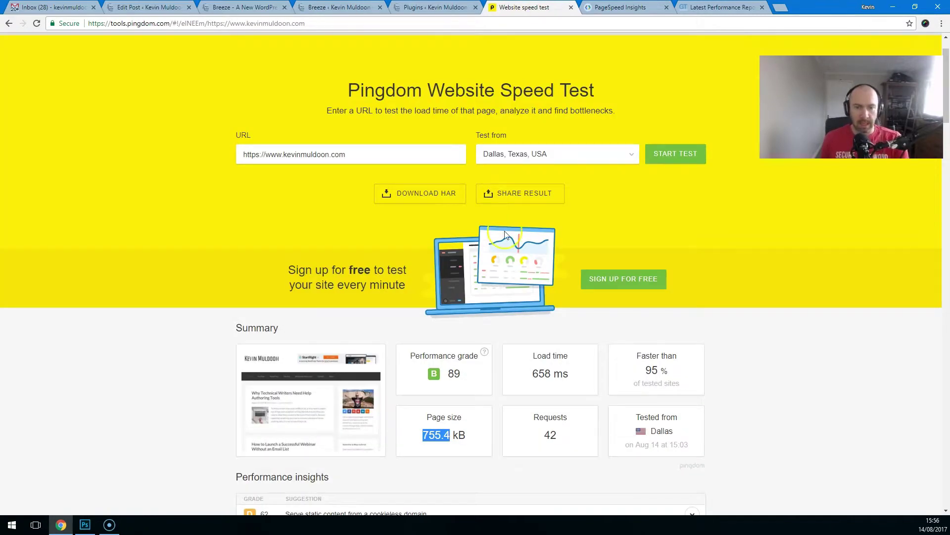
left_click(474, 444)
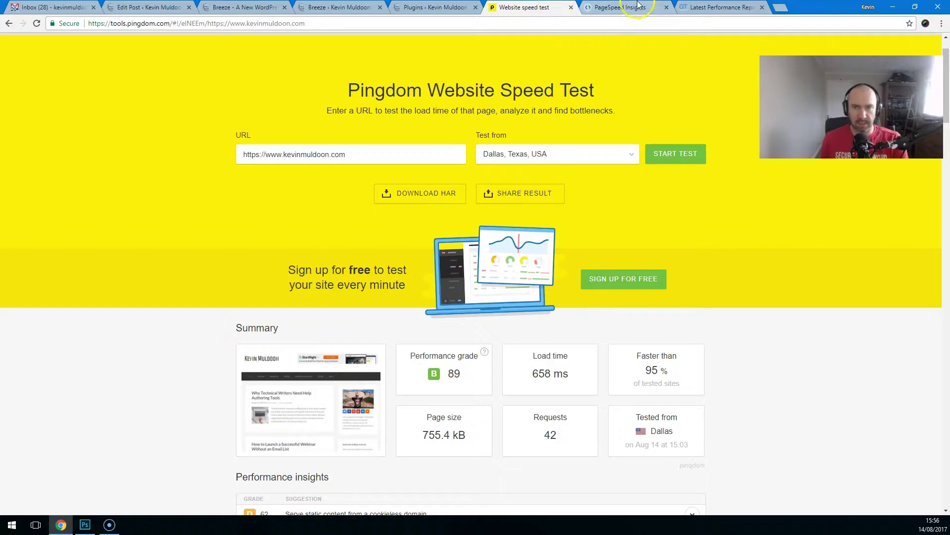
Glance at the PageSpeed Insights and GTmetrix reports, and return to Pingdom's performance summary
left_click(621, 8)
left_click(190, 191)
left_click(720, 7)
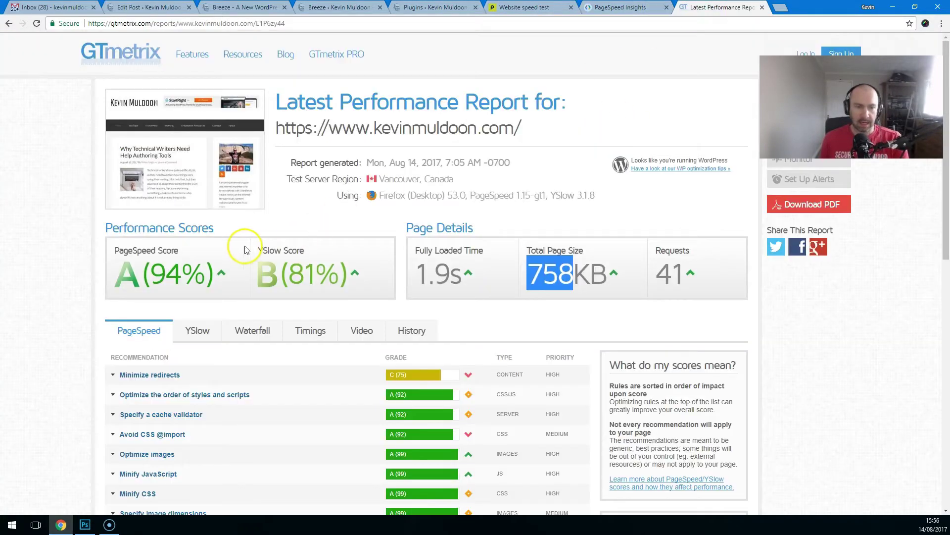
left_click(512, 15)
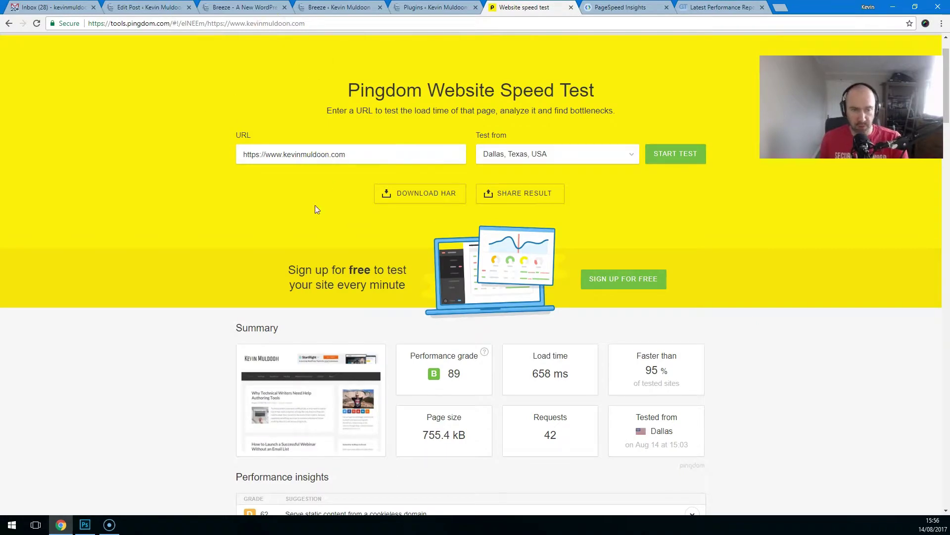
scroll(341, 362, "down", 1)
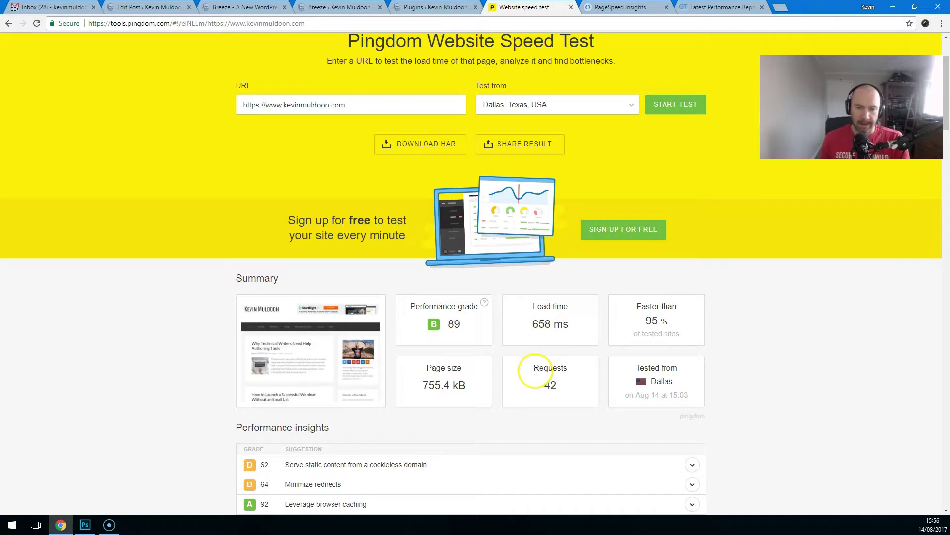
Compare the site's mobile and desktop scores in PageSpeed Insights
left_click(620, 7)
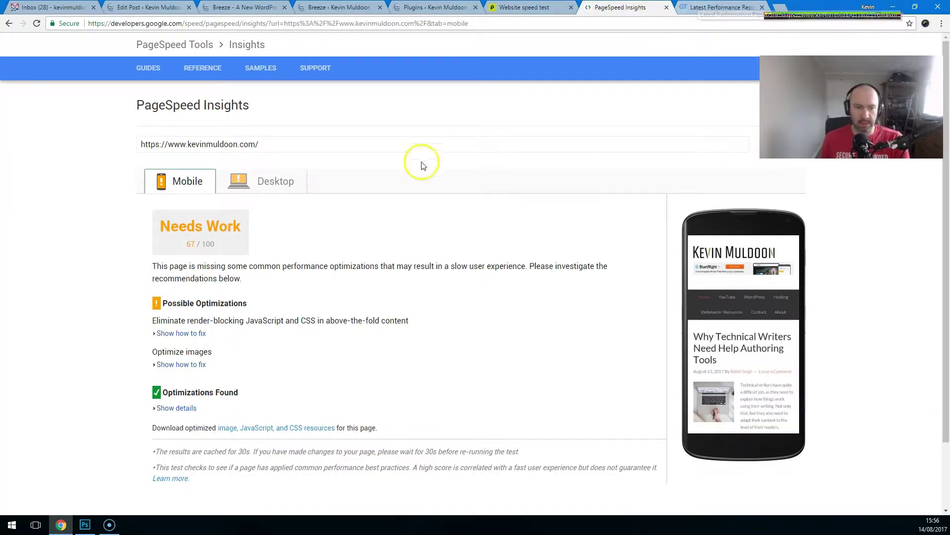
left_click(278, 183)
left_click(207, 190)
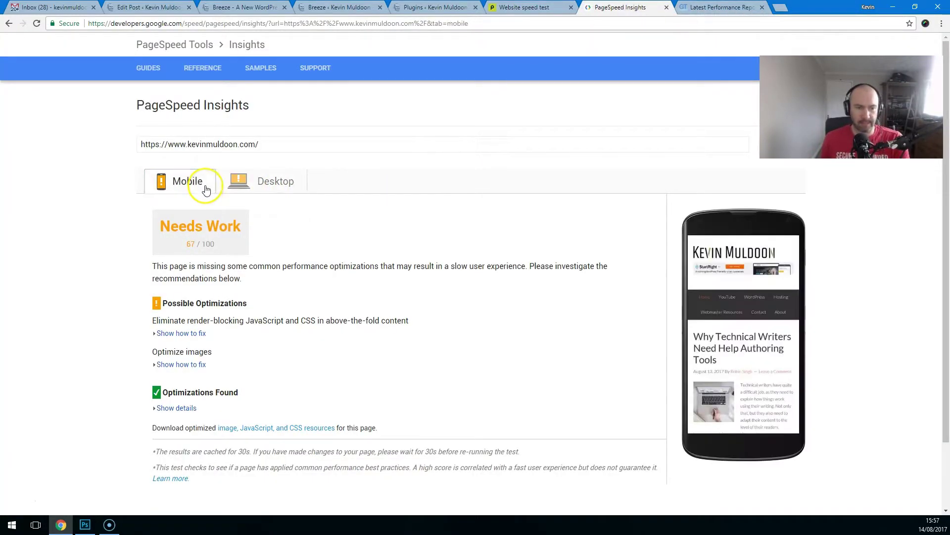
left_click(265, 184)
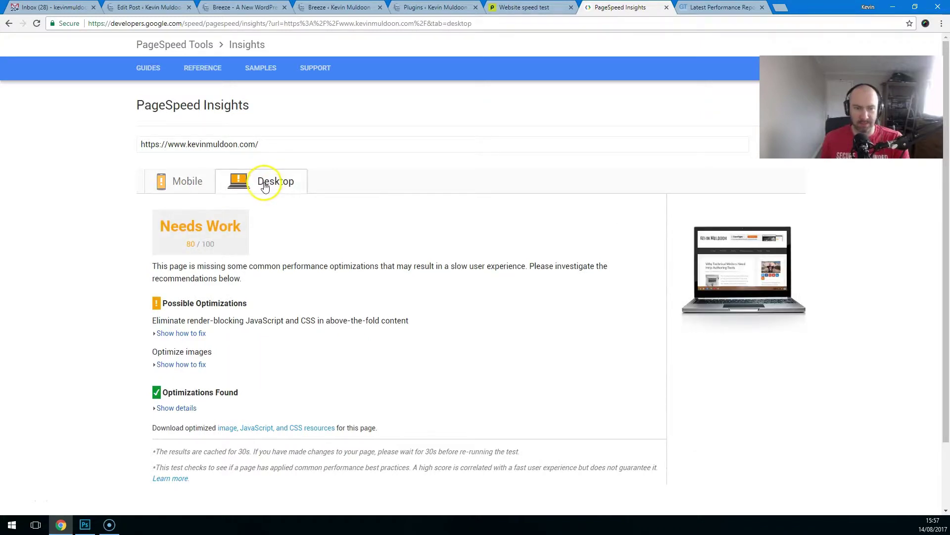
Review the GTmetrix report's performance scores, highlighting the total page size and the number of requests
left_click(720, 8)
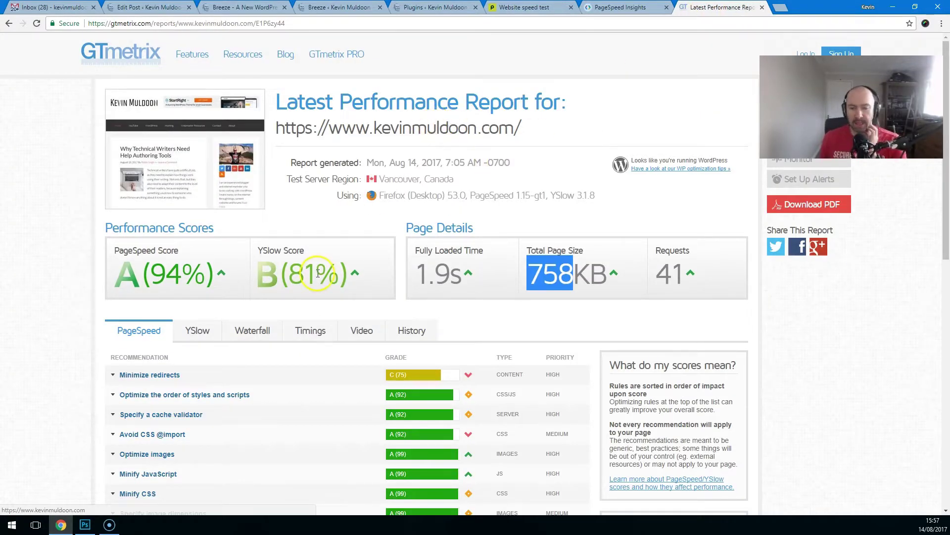
left_click(530, 278)
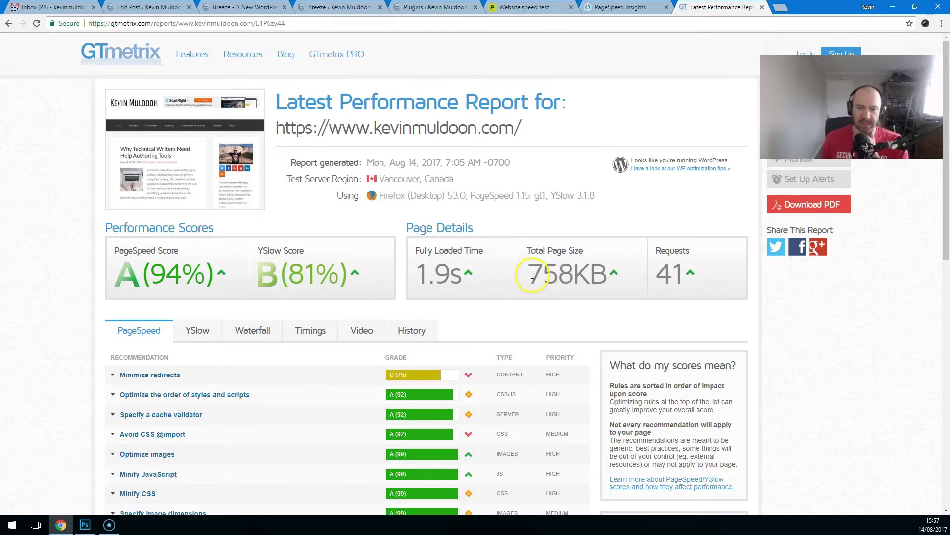
left_click_drag(527, 277, 573, 275)
left_click_drag(689, 271, 660, 273)
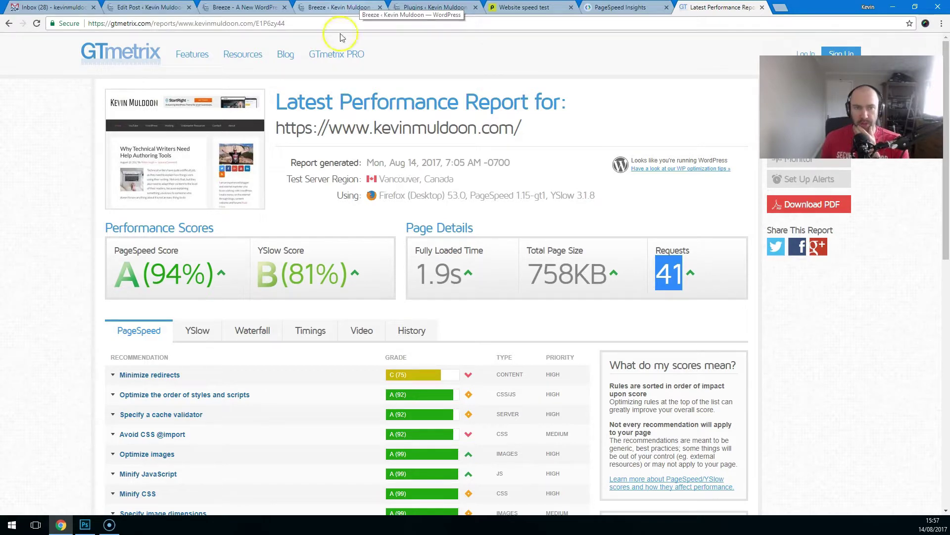
left_click(246, 7)
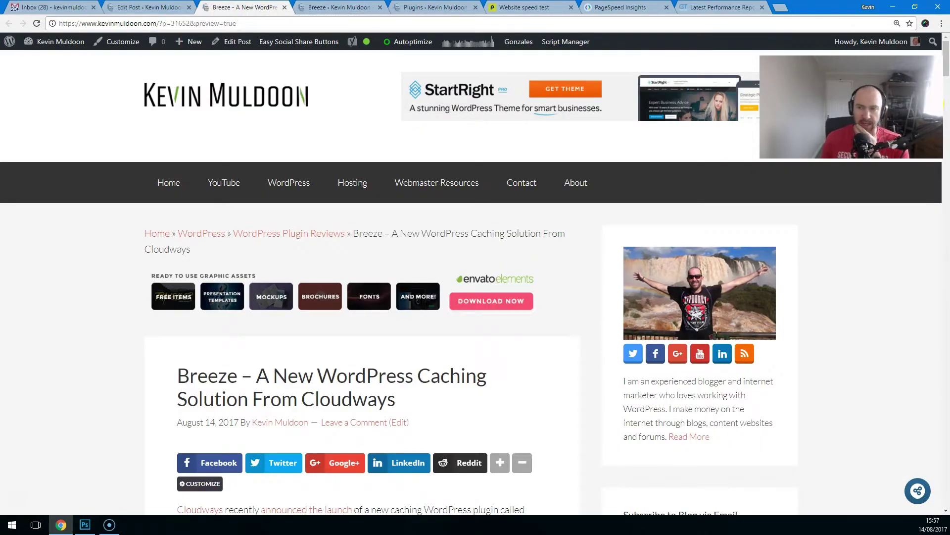
mouse_move(946, 65)
left_mouse_down()
mouse_move(945, 271)
mouse_move(927, 335)
mouse_move(929, 325)
mouse_move(933, 372)
mouse_move(944, 319)
mouse_move(945, 55)
left_mouse_up()
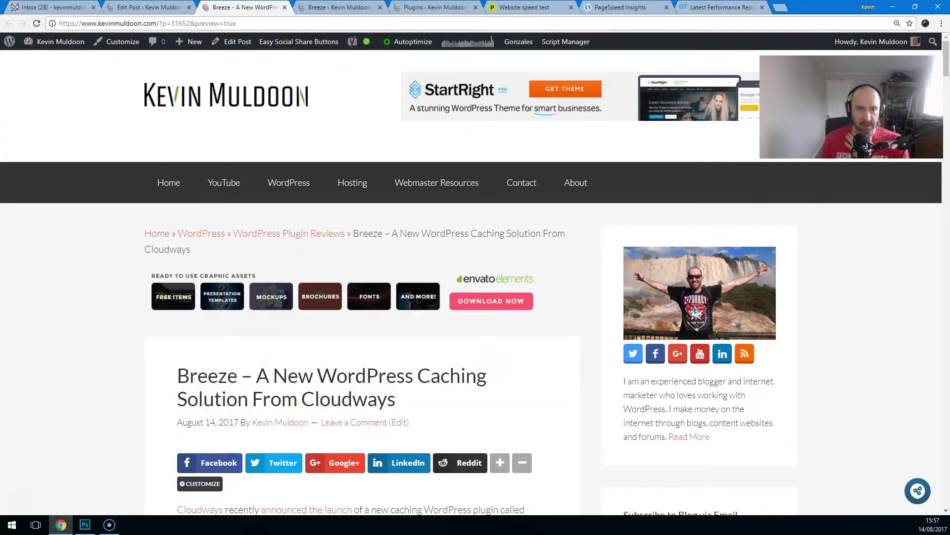
Deactivate the Breeze plugin and activate WP Rocket among the installed plugins
left_click(421, 7)
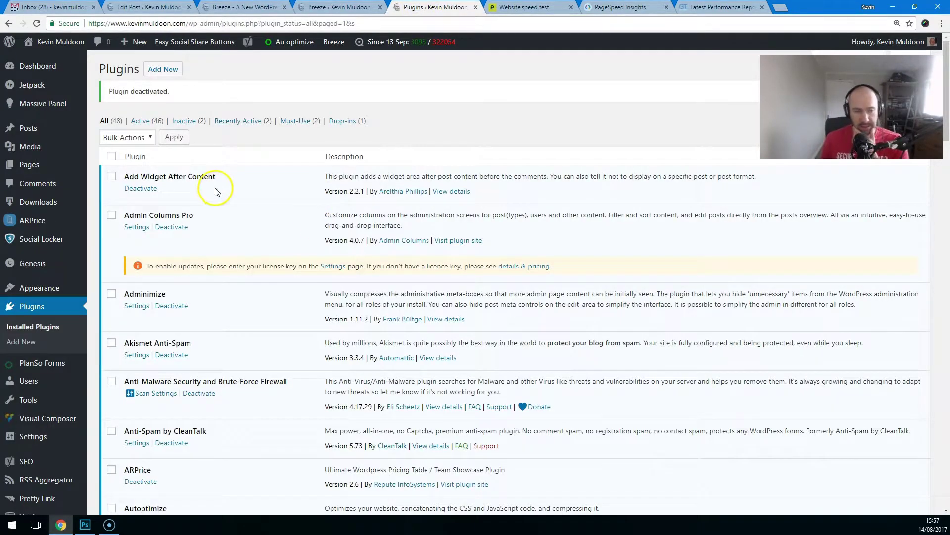
scroll(206, 187, "down", 7)
left_click(142, 289)
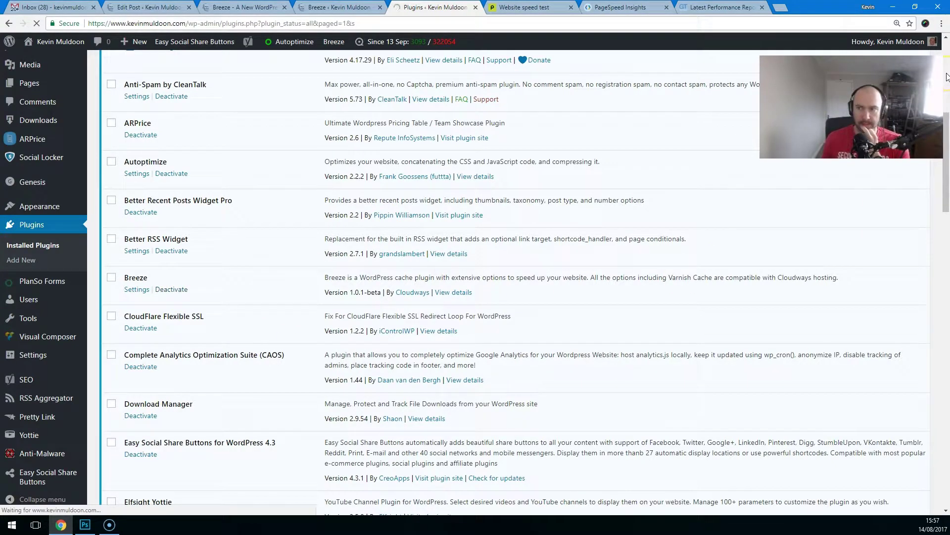
left_click_drag(947, 77, 947, 426)
left_click(135, 250)
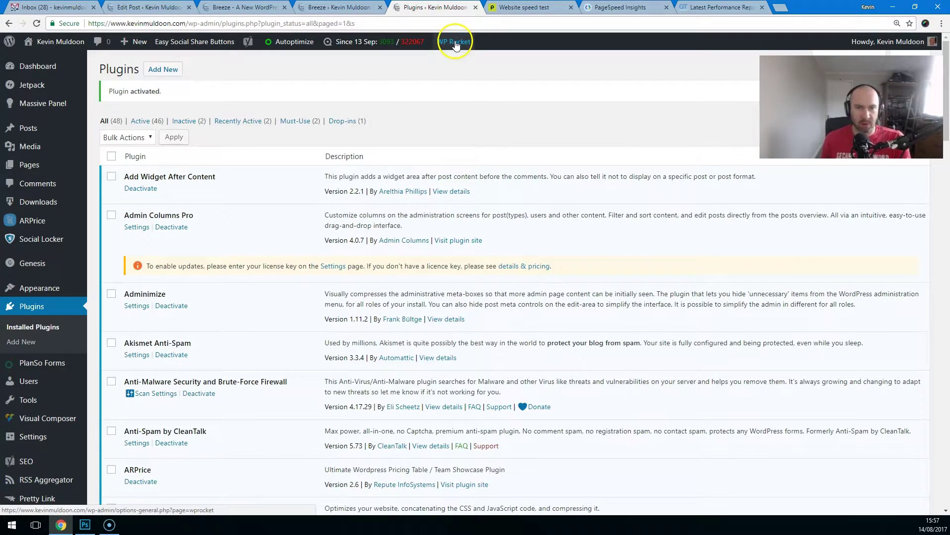
Clear the website cache and the Cloudflare cache through WP Rocket's quick actions
mouse_move(456, 45)
left_click(474, 79)
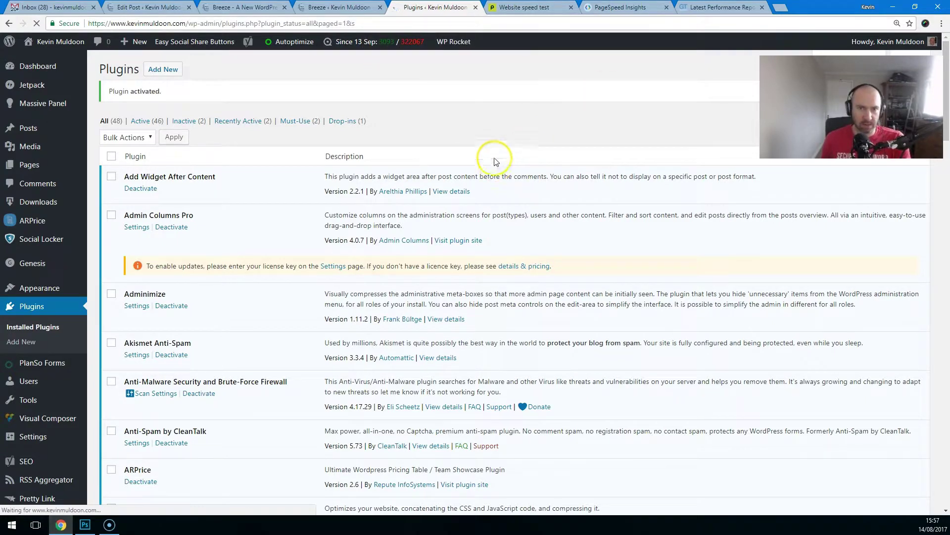
mouse_move(447, 42)
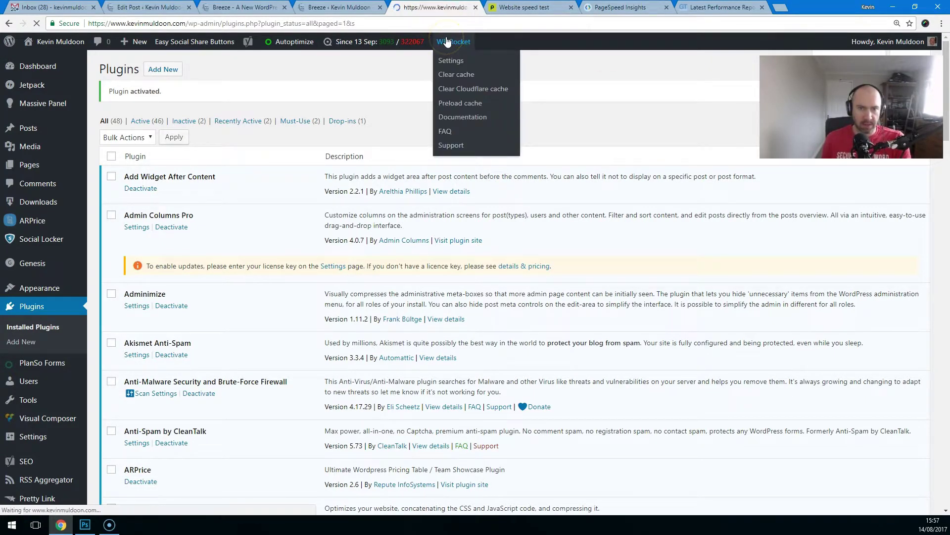
left_click(474, 89)
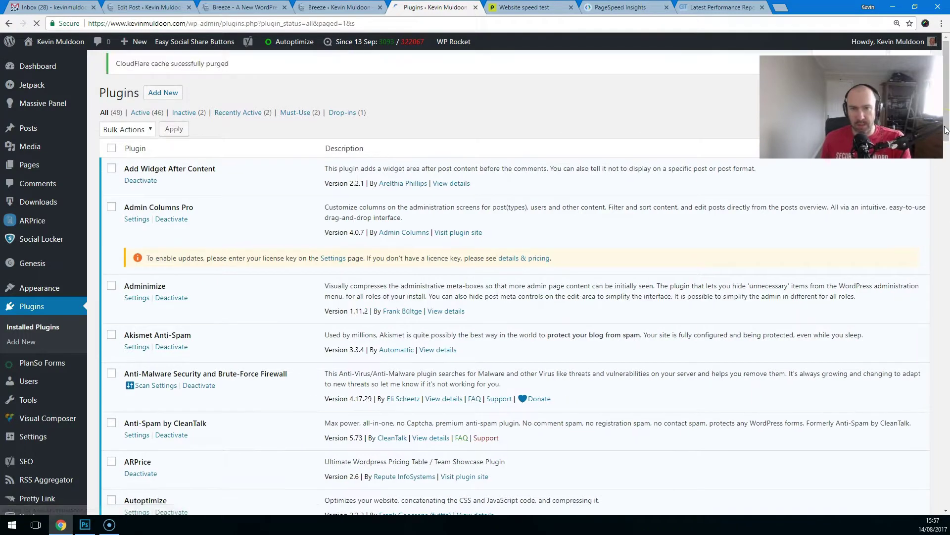
Close the Breeze settings page and open the WP Rocket settings from the plugins page
left_click(947, 99)
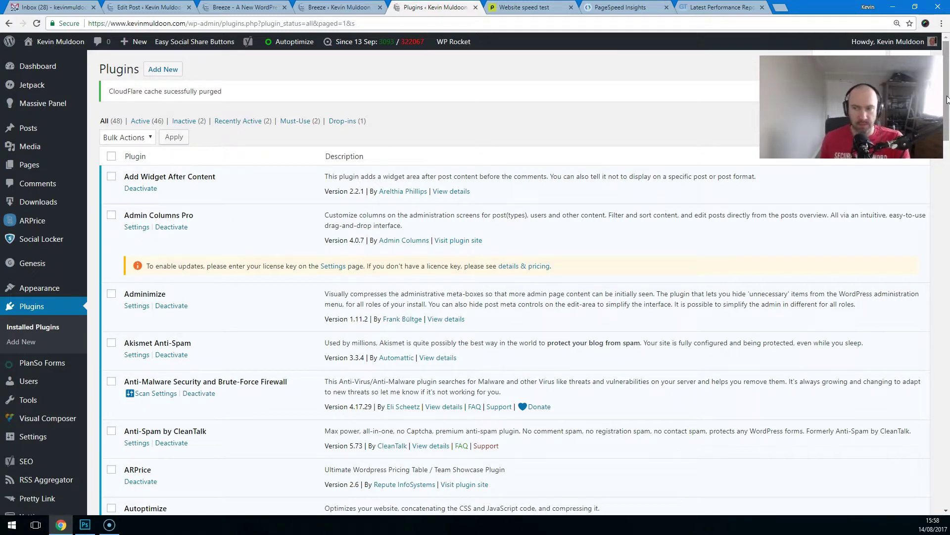
scroll(947, 100, "down", 2)
left_click(718, 8)
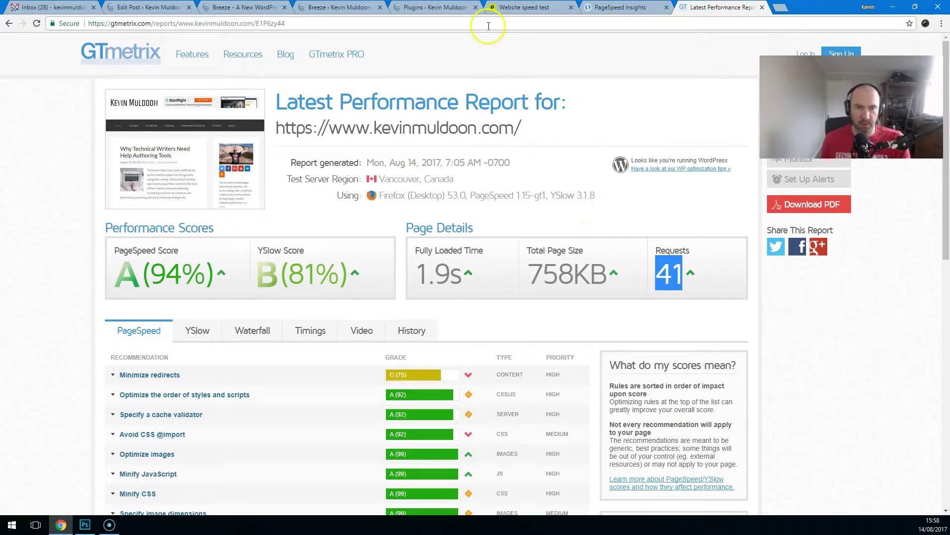
left_click(340, 6)
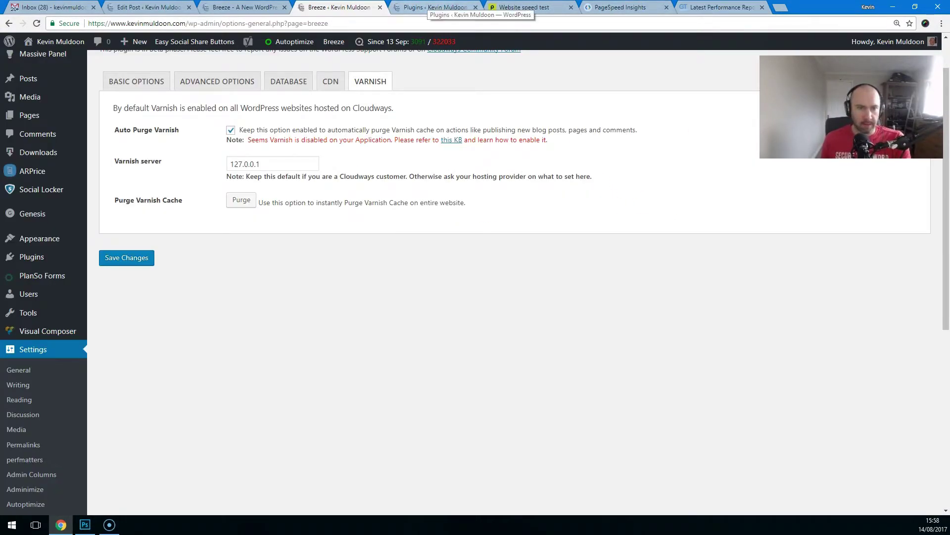
left_click(379, 7)
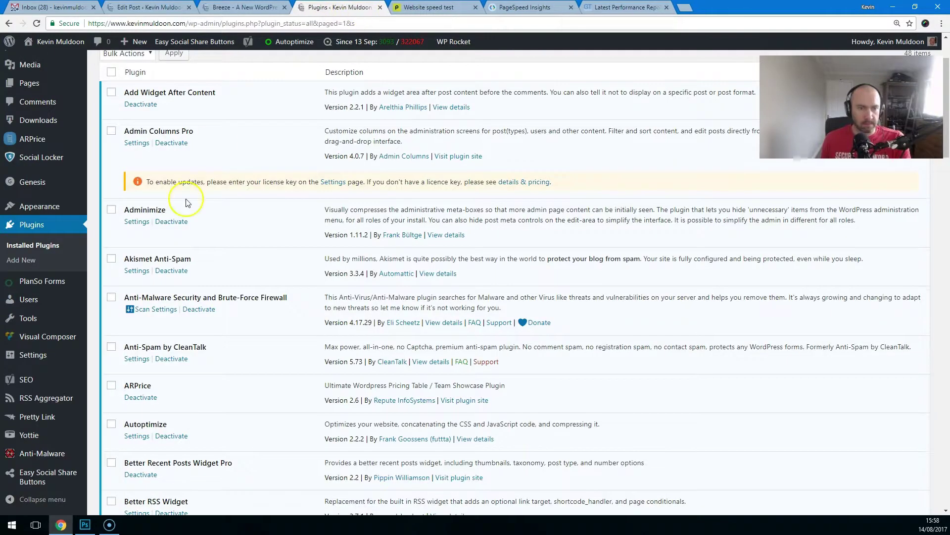
scroll(187, 202, "down", 12)
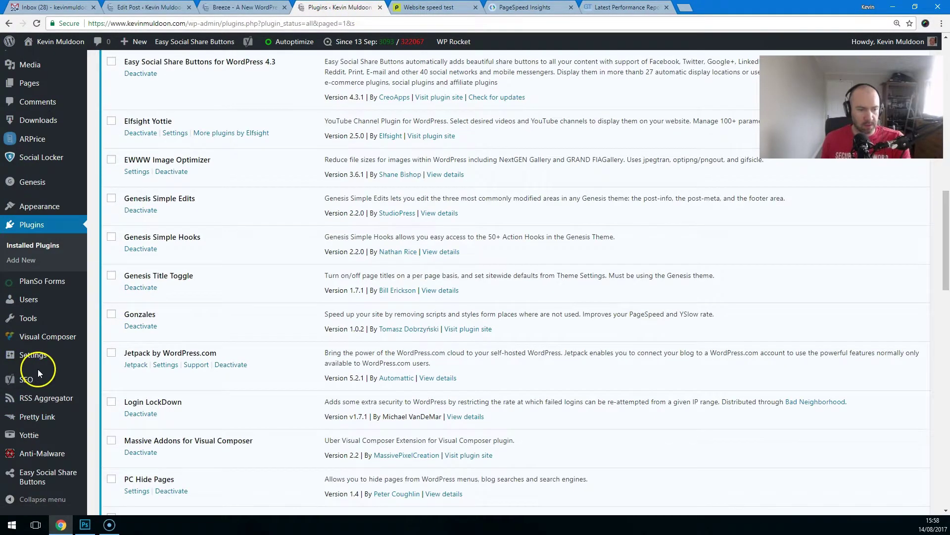
left_click(246, 366)
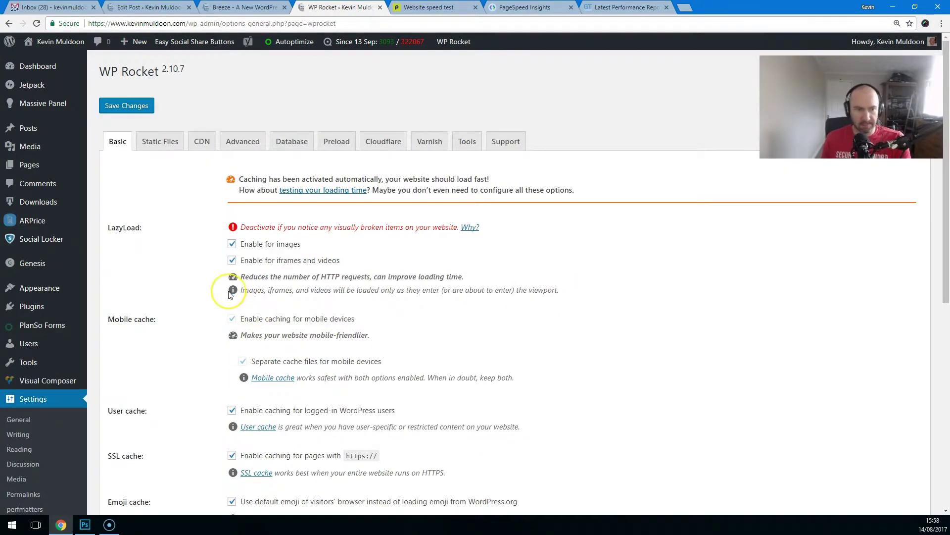
Review WP Rocket's basic options, including LazyLoad and the mobile, user, SSL and emoji cache settings
scroll(229, 295, "down", 6)
scroll(228, 295, "up", 5)
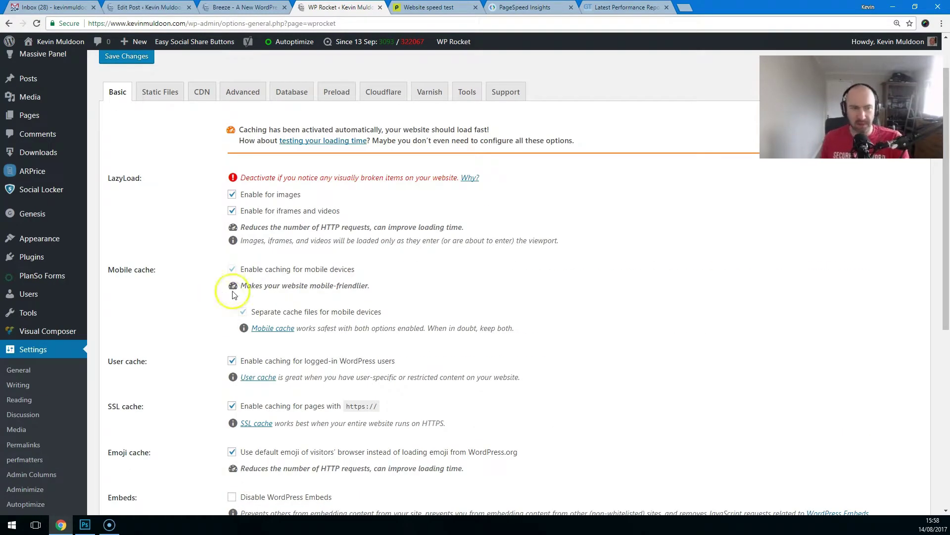
scroll(202, 278, "up", 1)
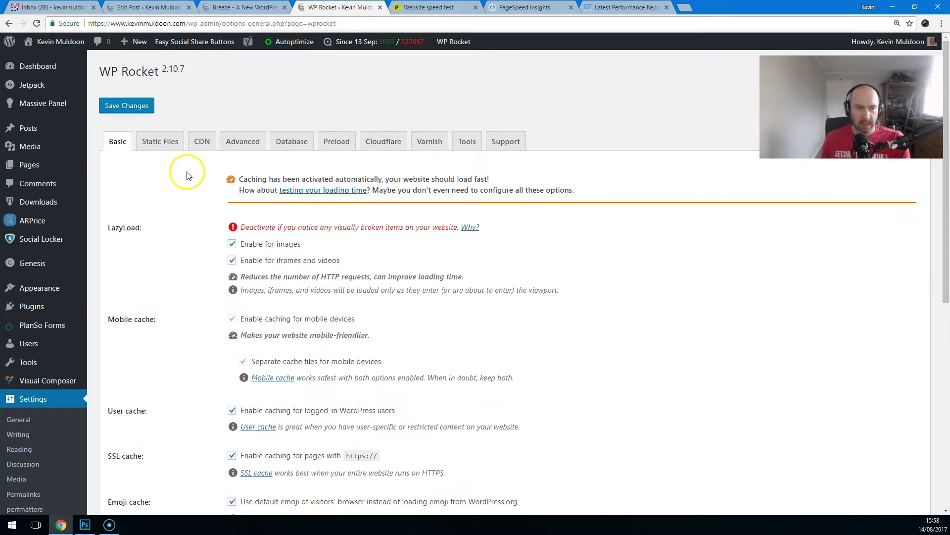
Look through WP Rocket's static file, CDN and advanced settings, including the never-cache rules
left_click(160, 143)
left_click(203, 143)
left_click(230, 143)
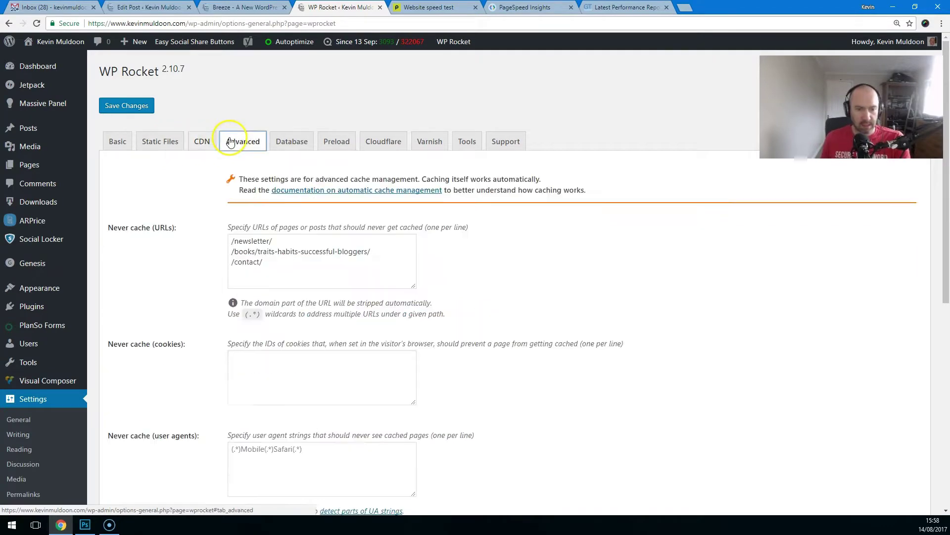
Review WP Rocket's database cleanup options for posts, comments, transients and tables
left_click(286, 143)
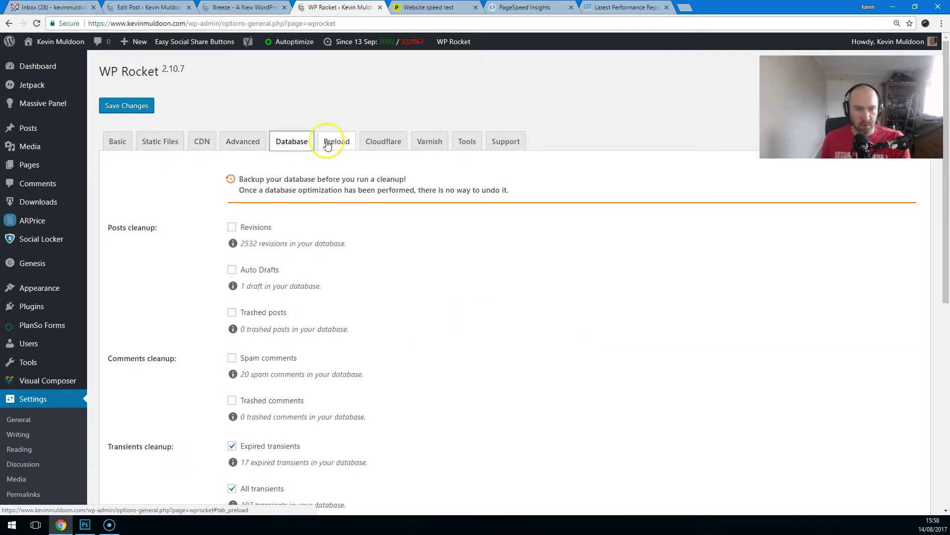
scroll(193, 261, "down", 2)
scroll(193, 261, "down", 1)
scroll(240, 291, "up", 2)
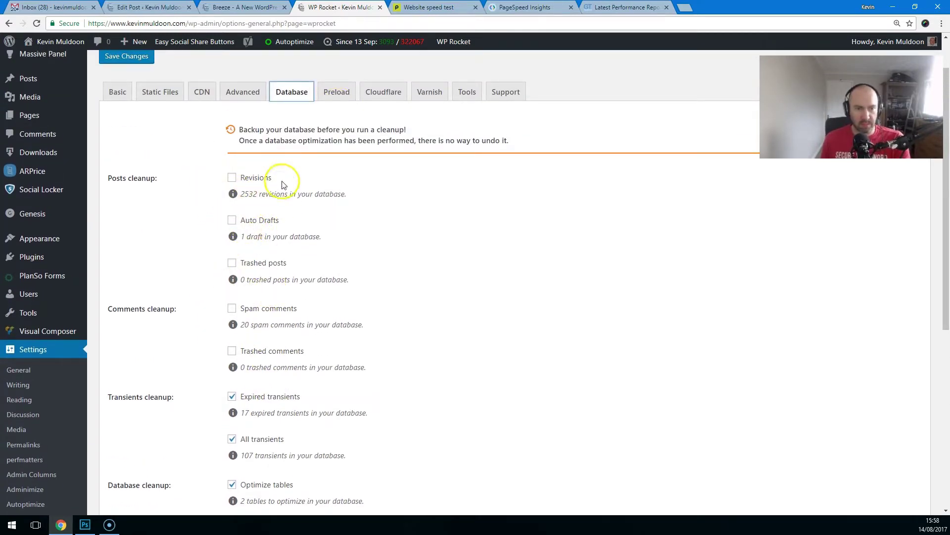
Review WP Rocket's Cloudflare settings and its preload options for sitemaps, the preload bot and DNS requests
left_click(340, 95)
left_click(382, 94)
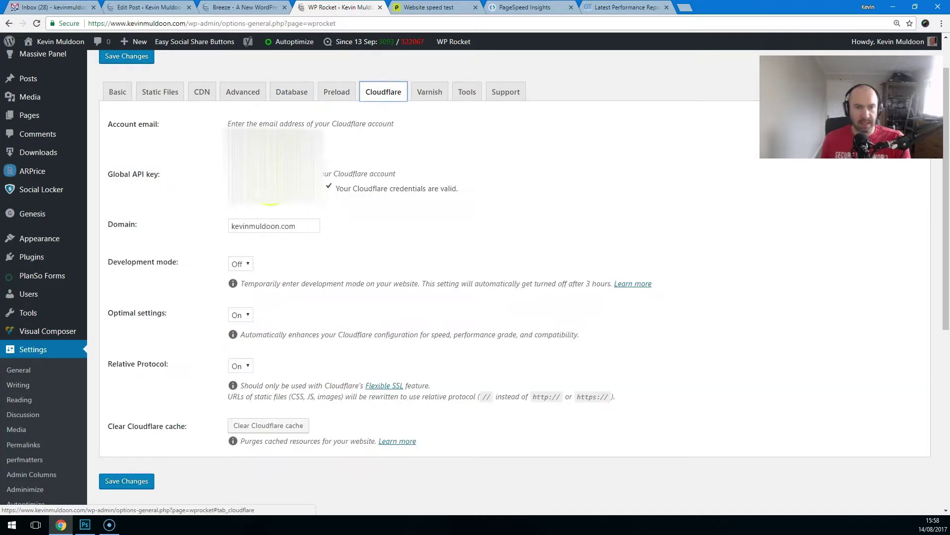
left_click(335, 94)
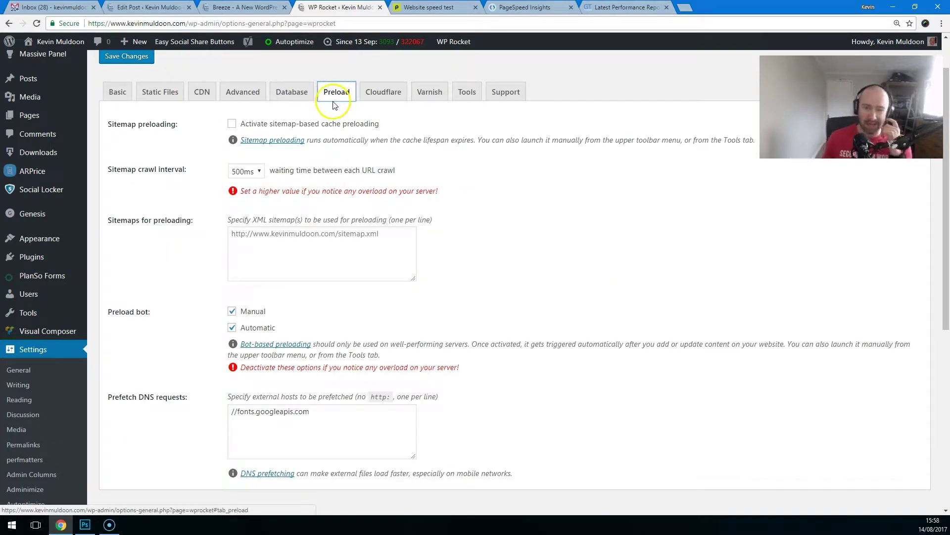
Look through WP Rocket's Varnish settings, its tools for cache, export, import and rollback, and its support form
left_click(445, 94)
left_click(460, 94)
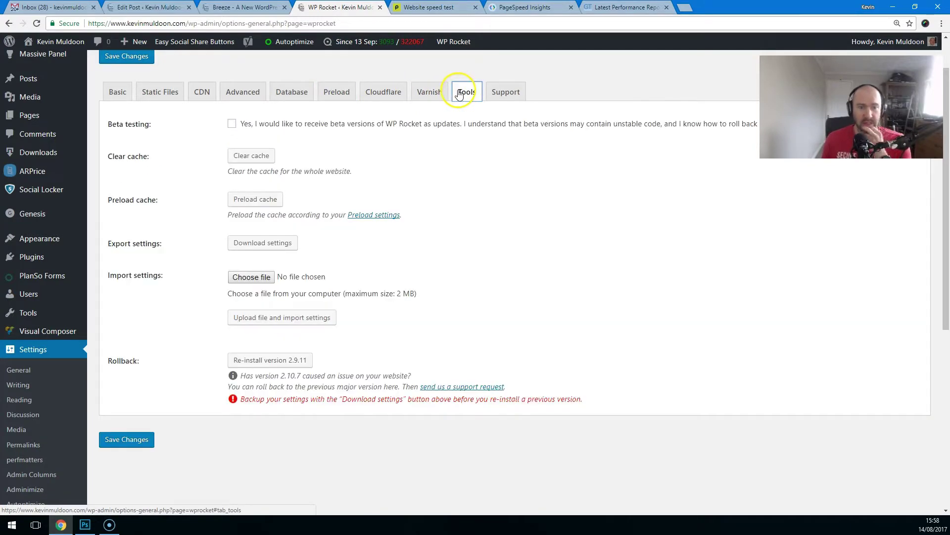
left_click(498, 97)
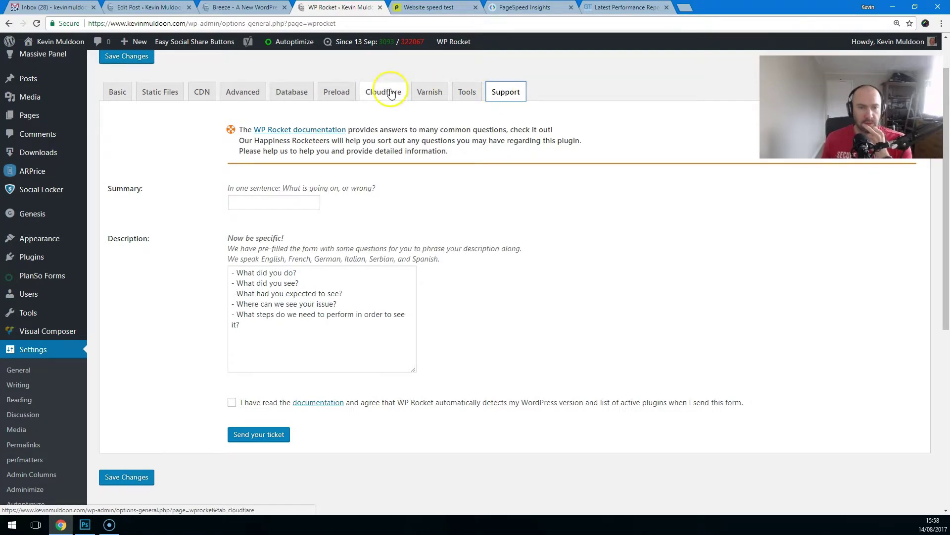
Rerun the home page speed tests with WP Rocket in Pingdom, PageSpeed Insights and GTmetrix
left_click(339, 93)
left_click(391, 96)
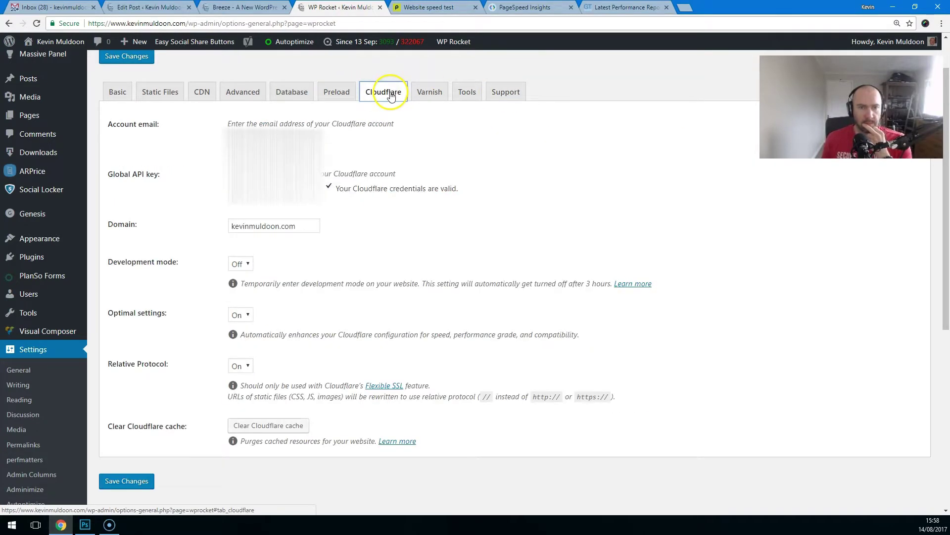
key("ctrl+Tab")
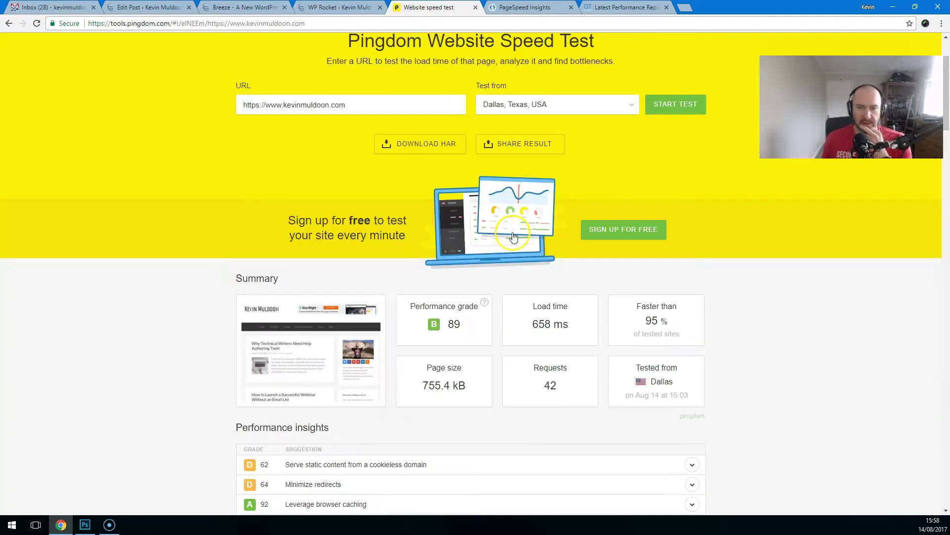
left_click(678, 108)
key("ctrl+Tab")
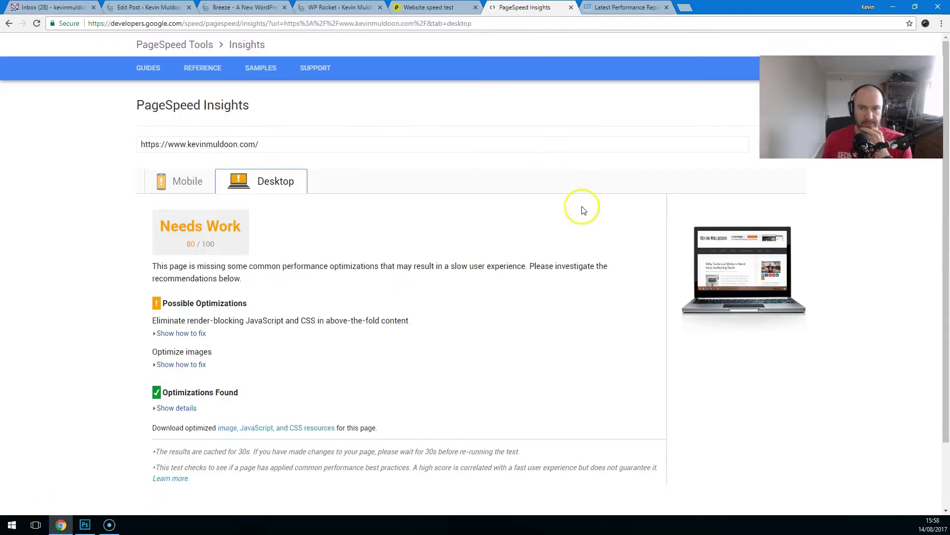
left_click(790, 147)
key("ctrl+Tab")
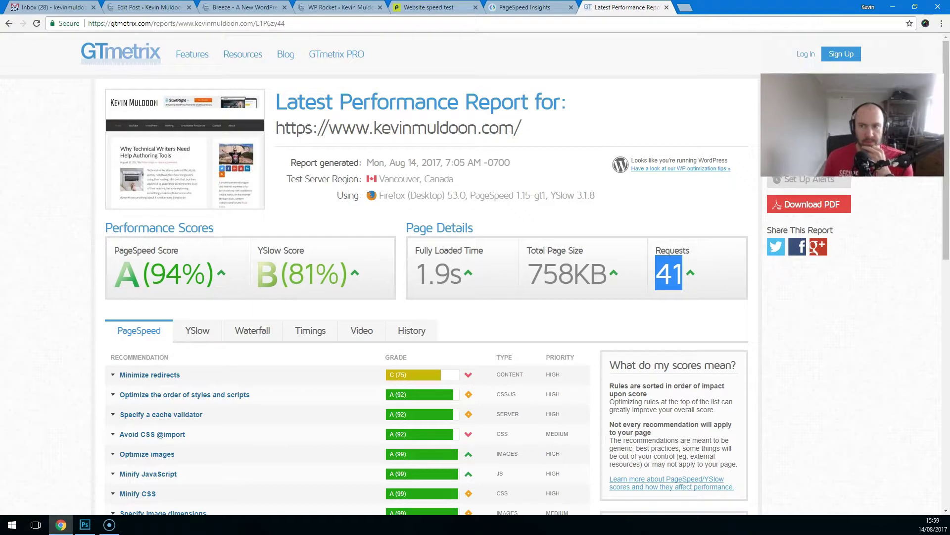
left_click(803, 92)
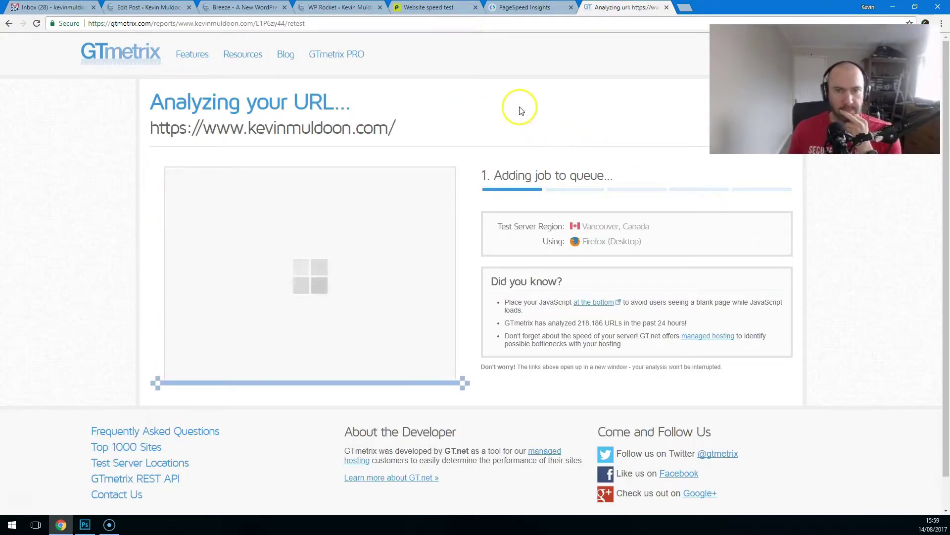
Review the new Pingdom summary and the PageSpeed Insights results for desktop and mobile
left_click(421, 6)
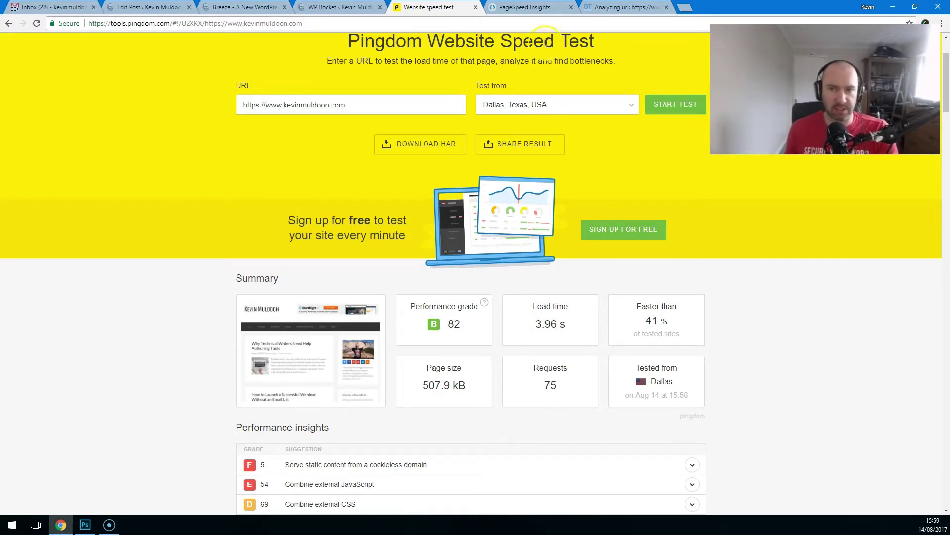
left_click(524, 7)
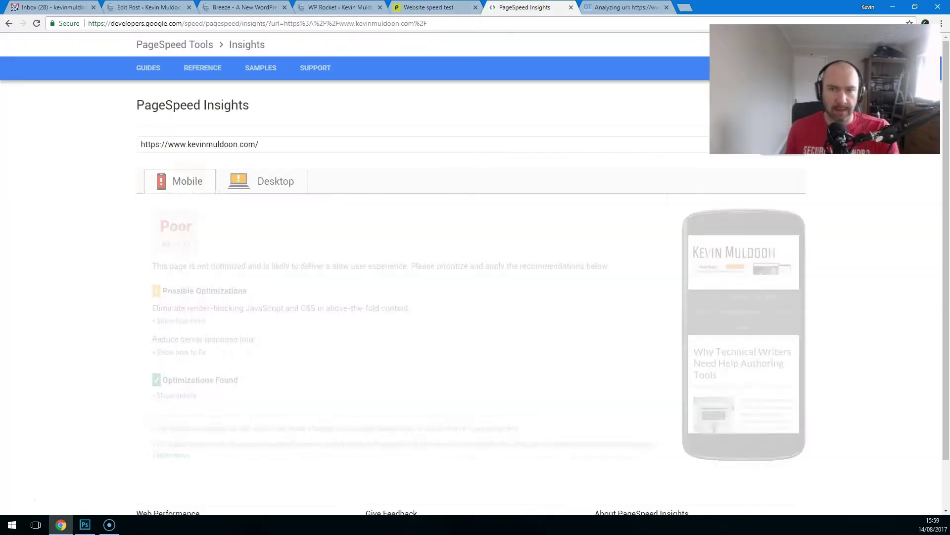
left_click(283, 186)
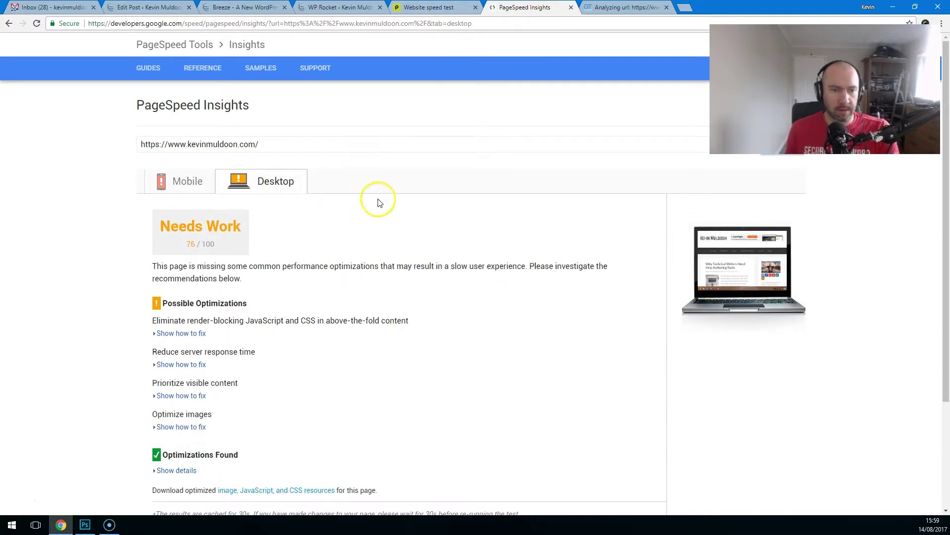
left_click(195, 191)
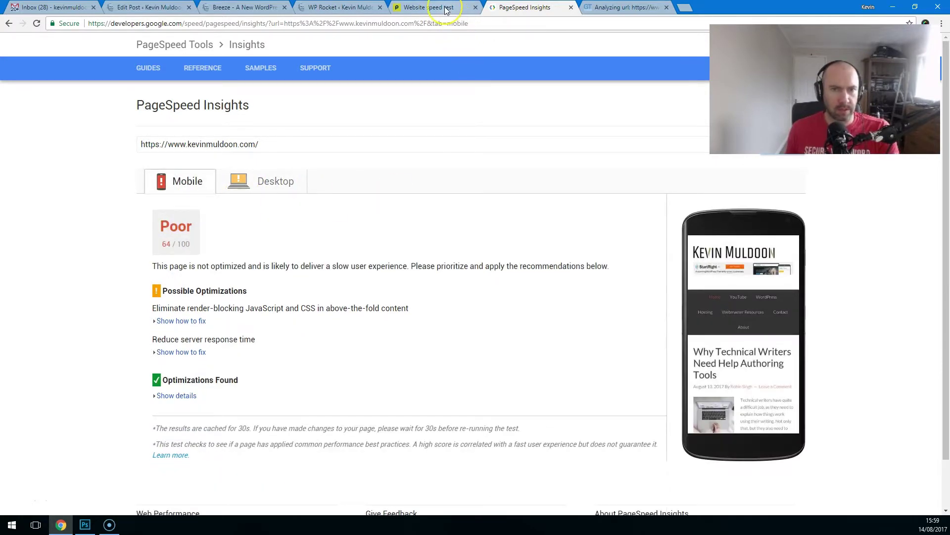
Run the home page test again in Pingdom from Dallas and in PageSpeed Insights
left_click(447, 10)
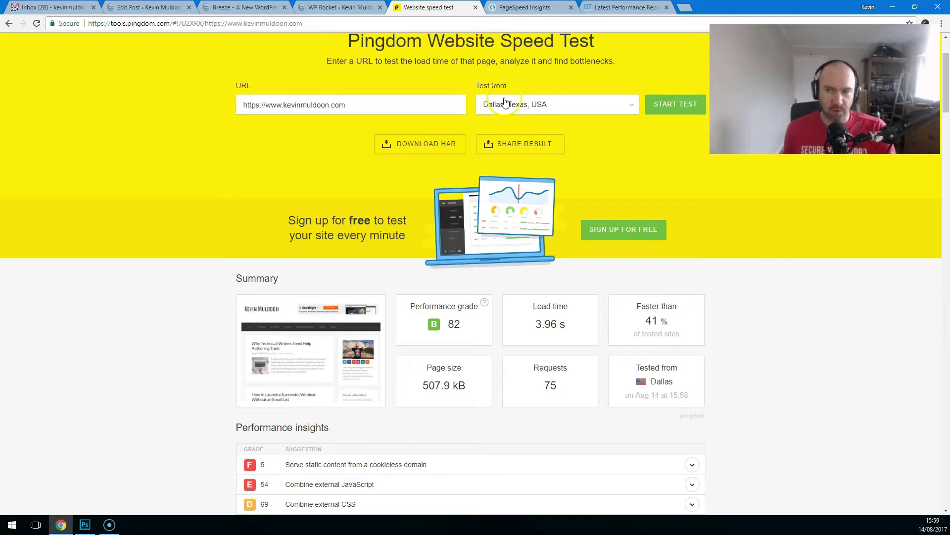
left_click(689, 105)
key("ctrl+Tab")
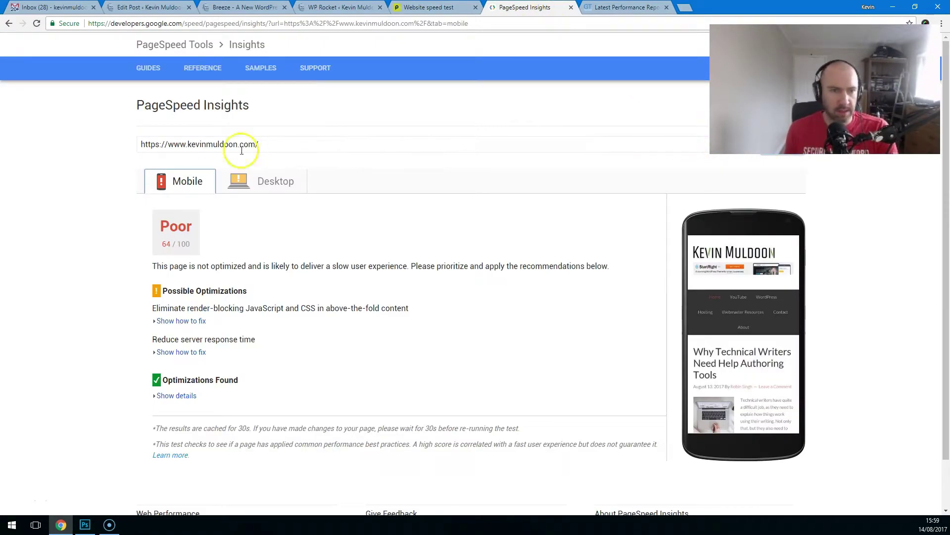
left_click(765, 150)
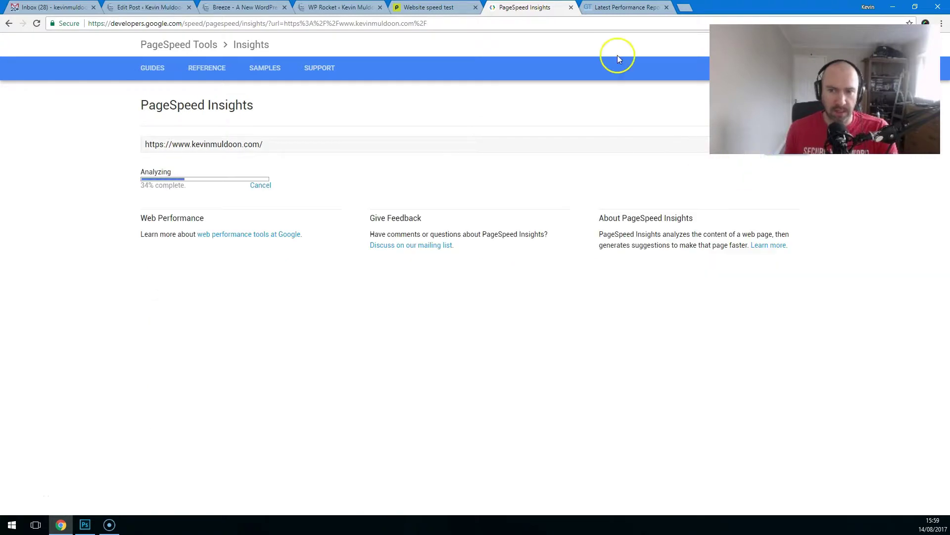
Examine the total page size and request count in the new GTmetrix report
key("ctrl+Tab")
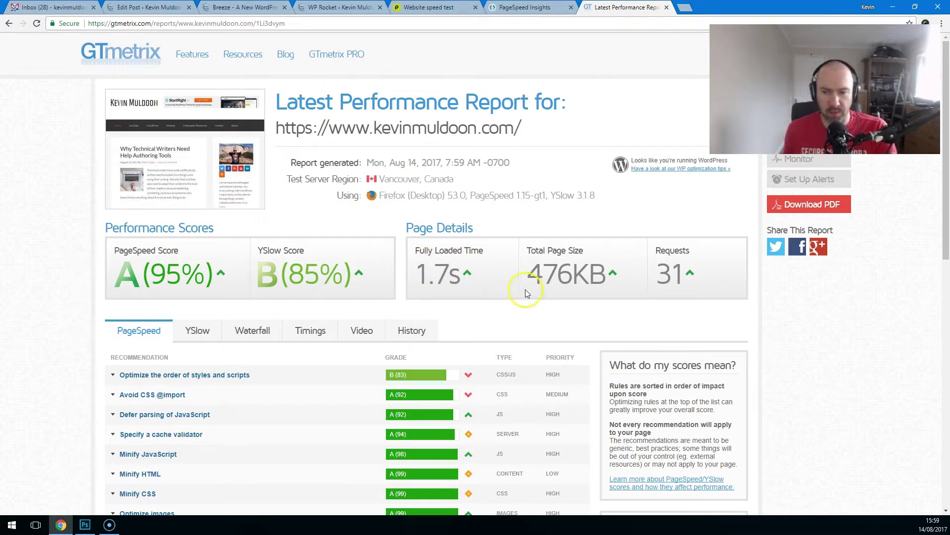
left_click_drag(543, 281, 661, 289)
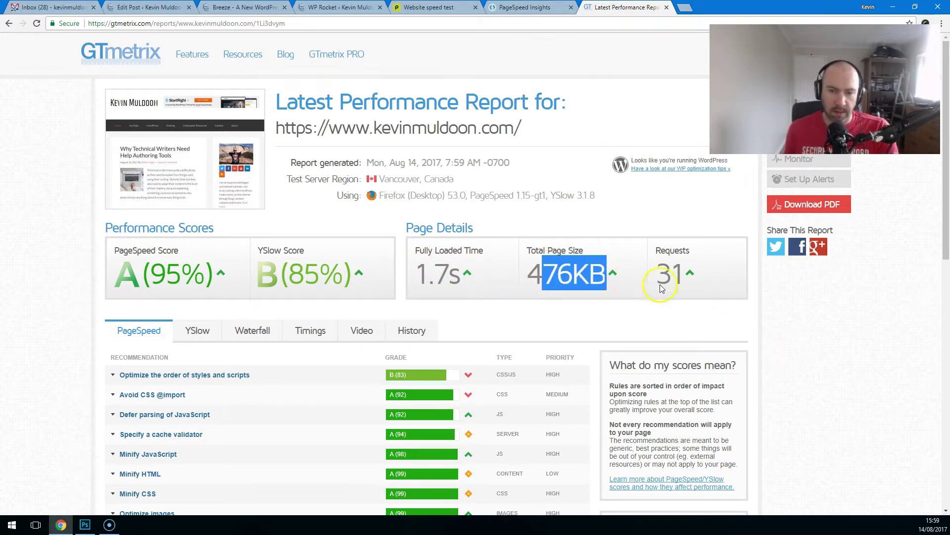
left_click(609, 286)
mouse_move(598, 279)
left_mouse_down()
mouse_move(545, 277)
mouse_move(537, 300)
mouse_move(556, 275)
mouse_move(596, 274)
left_mouse_up()
left_click(534, 277)
left_click(533, 299)
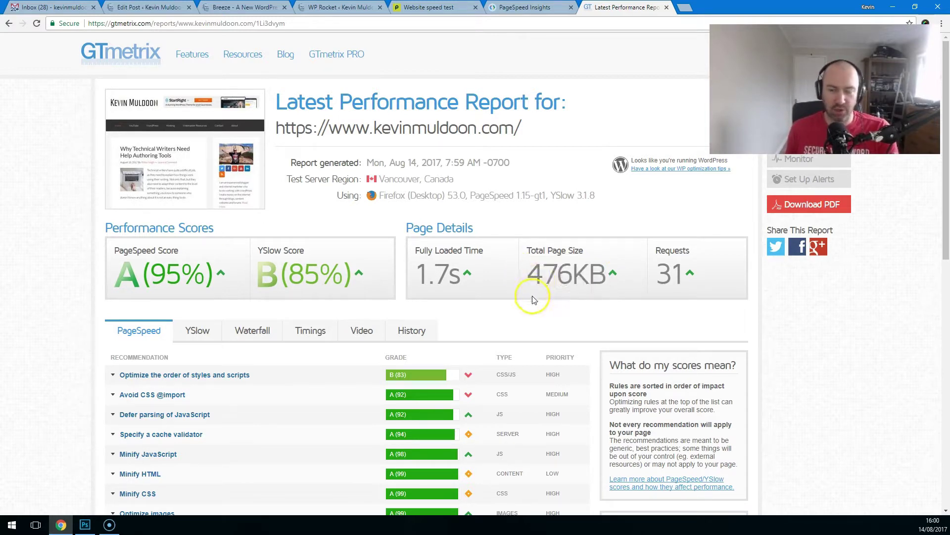
mouse_move(537, 273)
left_mouse_down()
mouse_move(606, 275)
mouse_move(526, 280)
left_mouse_up()
left_click(569, 282)
left_click_drag(658, 275, 683, 282)
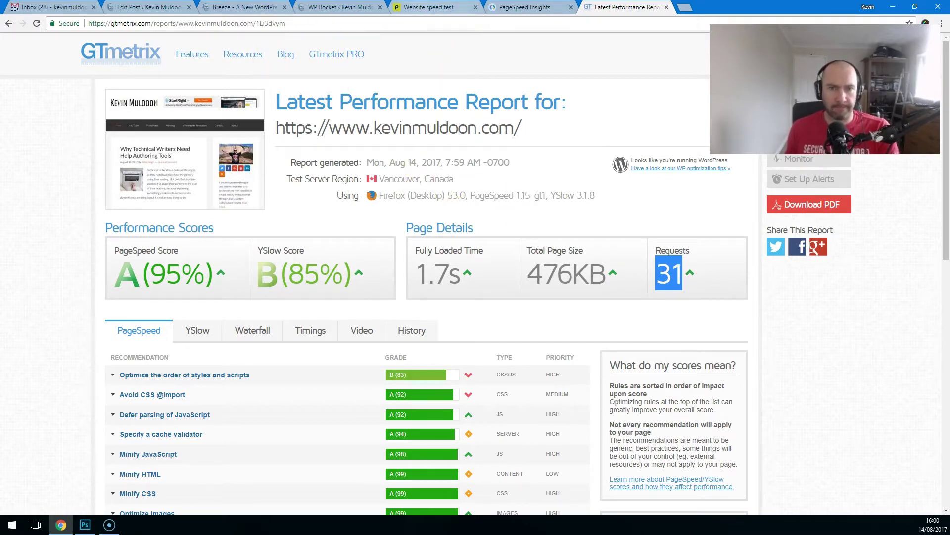
Examine the load time and request count in the repeated Pingdom test
left_click(442, 9)
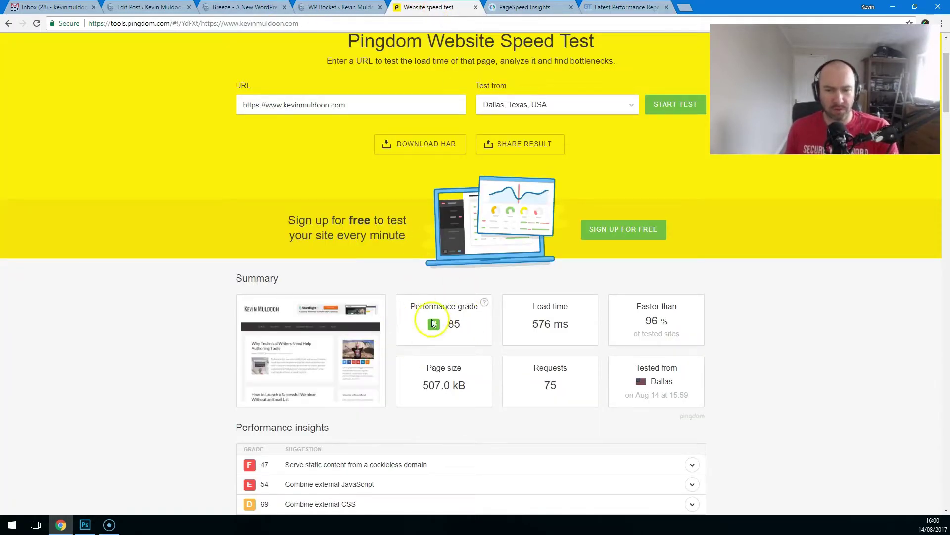
left_click_drag(531, 324, 549, 328)
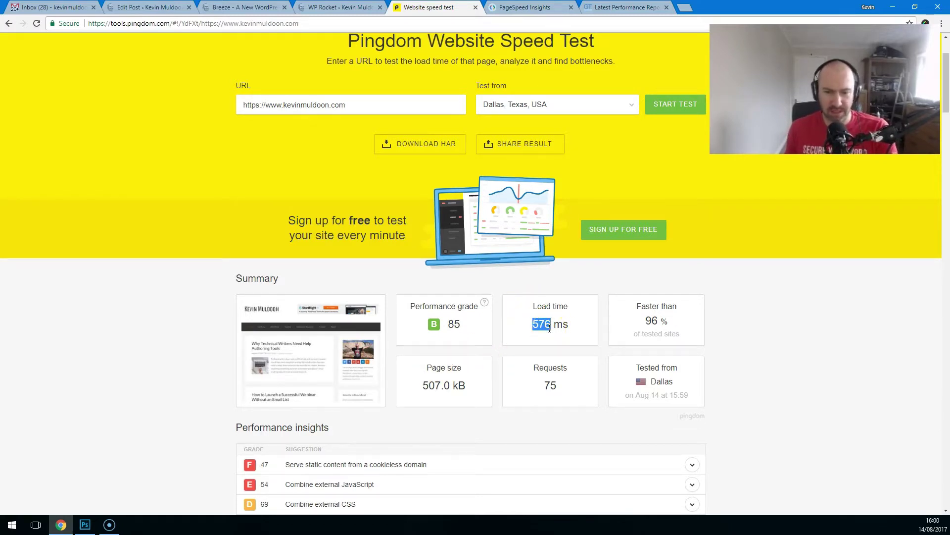
scroll(549, 341, "down", 1)
double_click(550, 335)
Compare the Pingdom result with the benchmark summary in the Breeze review article's performance section
key("ctrl+shift+Tab")
key("ctrl+shift+Tab")
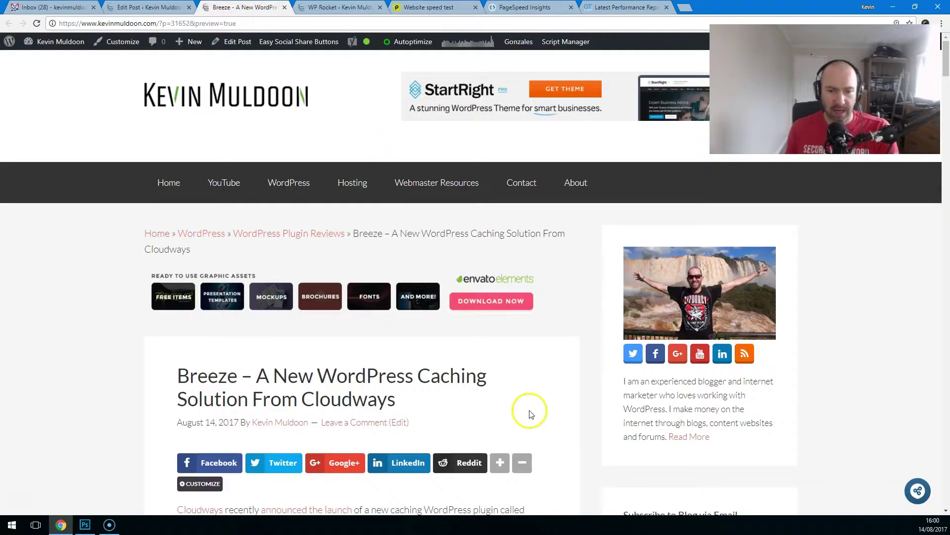
left_click_drag(947, 67, 912, 341)
scroll(912, 341, "up", 9)
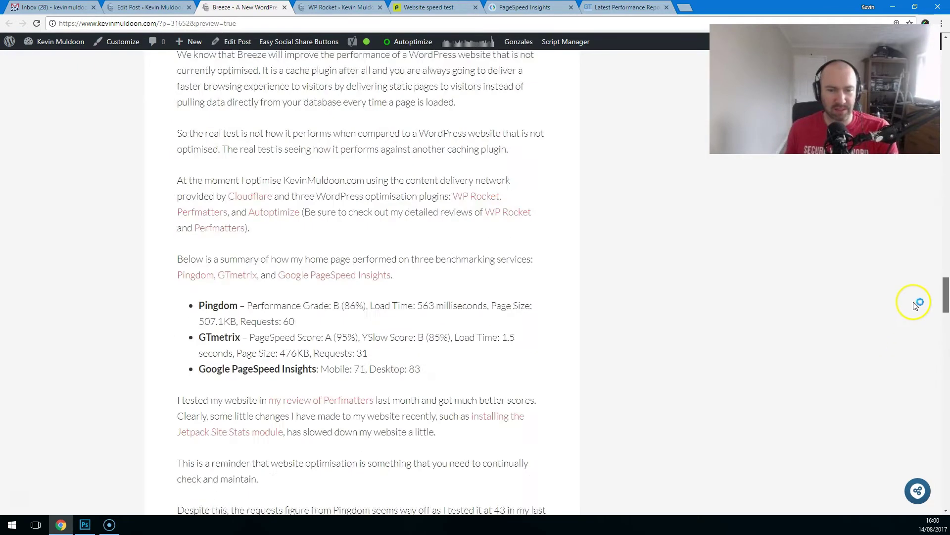
key("ctrl+Tab")
key("ctrl+Tab")
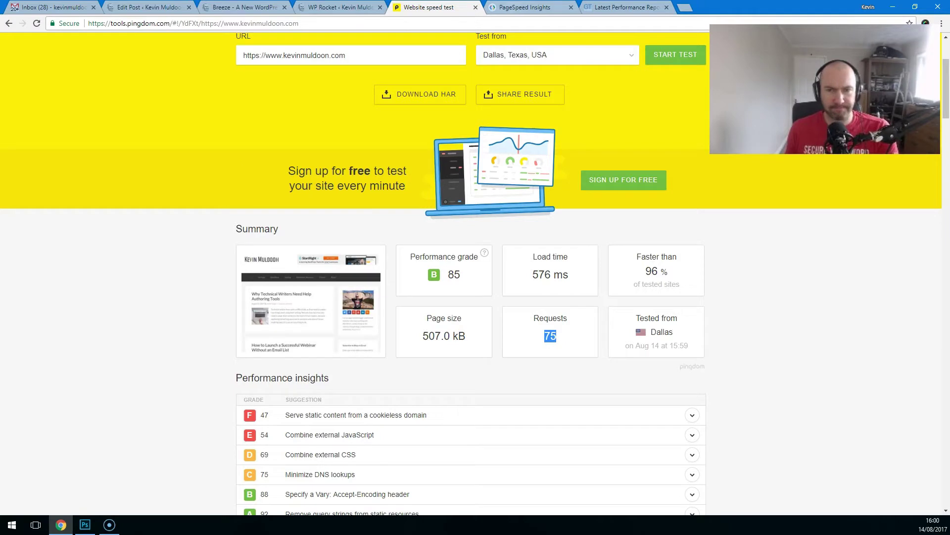
Compare the repeated PageSpeed Insights scores for mobile and desktop, and recheck the GTmetrix report
key("ctrl+Tab")
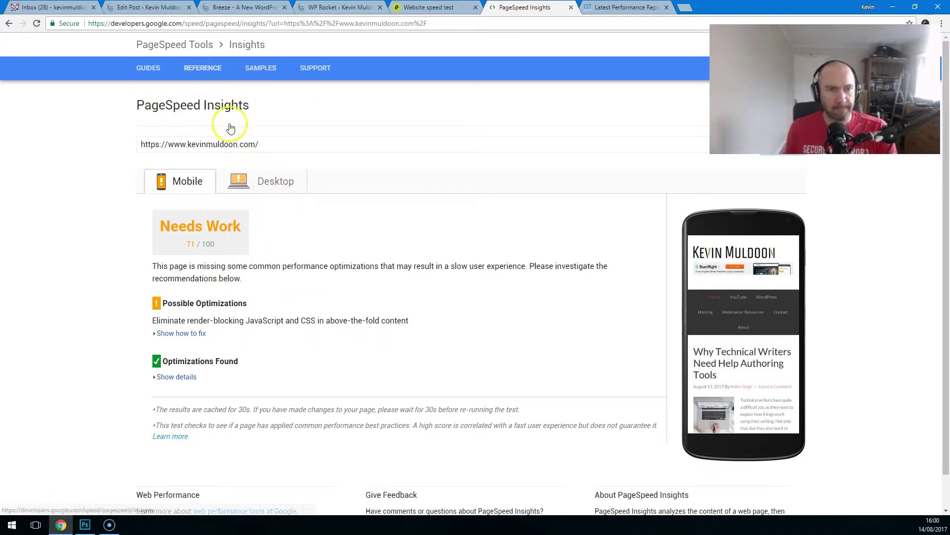
left_click(271, 185)
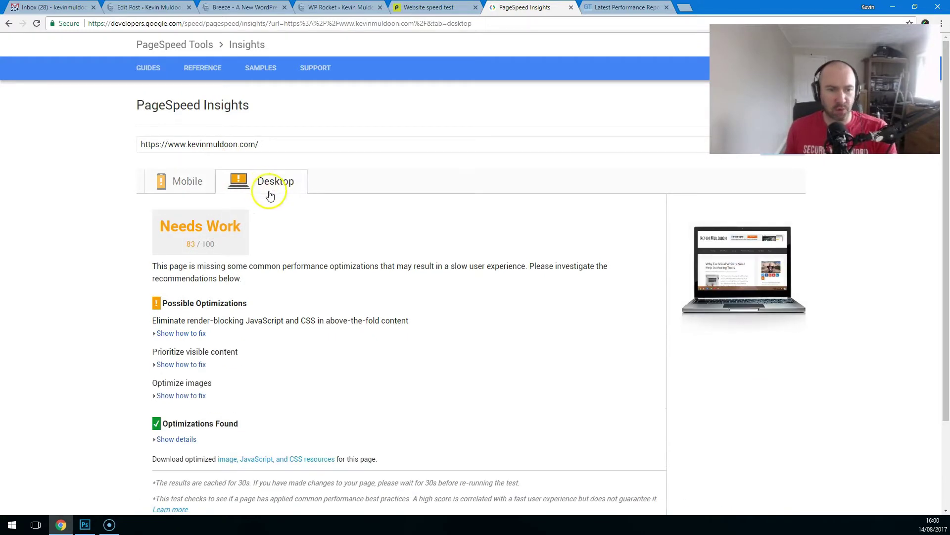
left_click(191, 190)
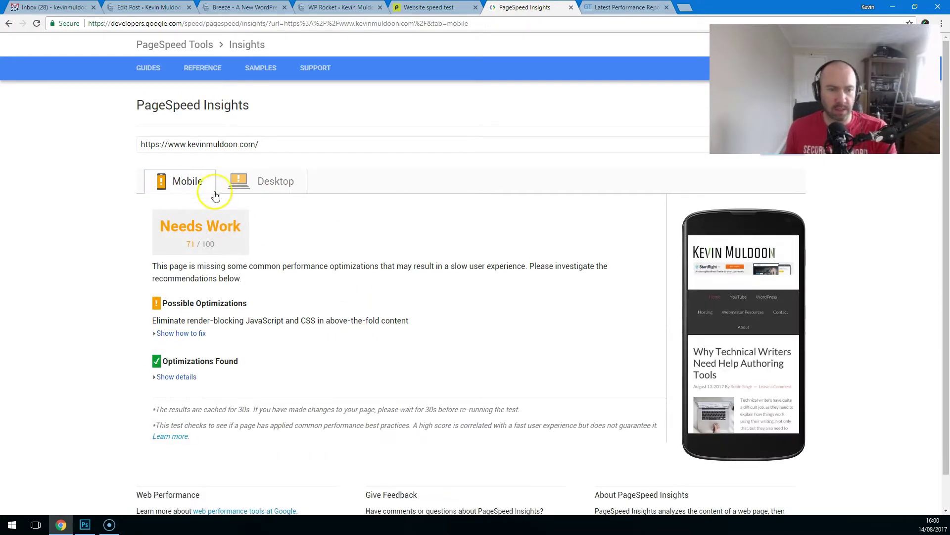
left_click(273, 184)
left_click(201, 182)
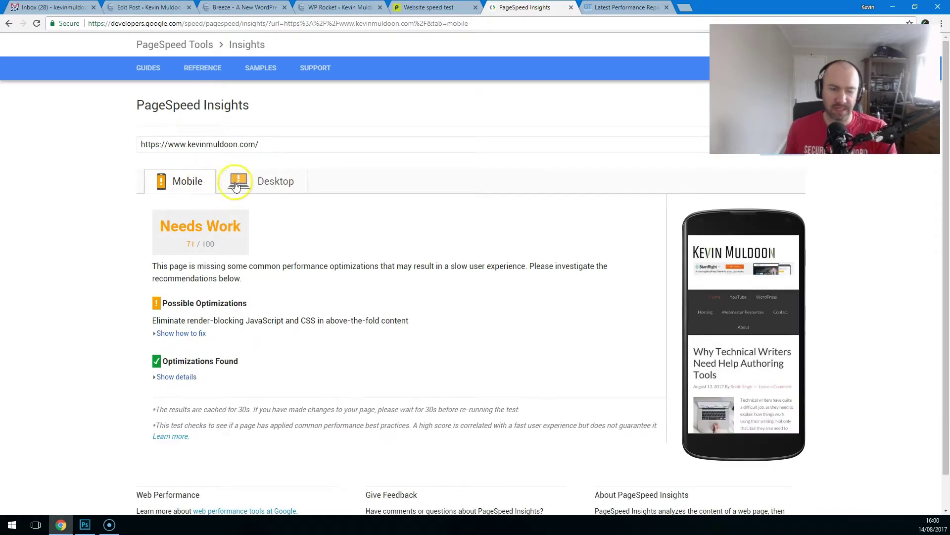
left_click(259, 188)
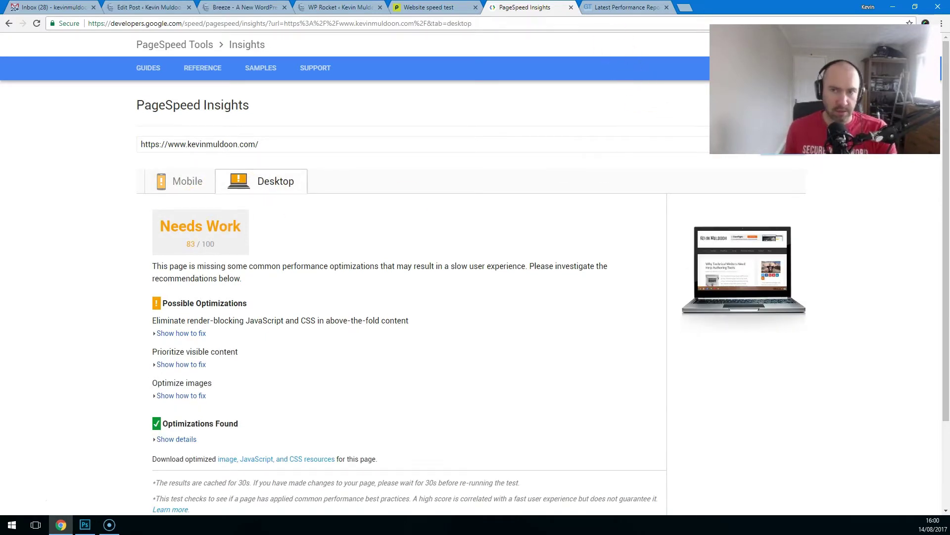
left_click(626, 7)
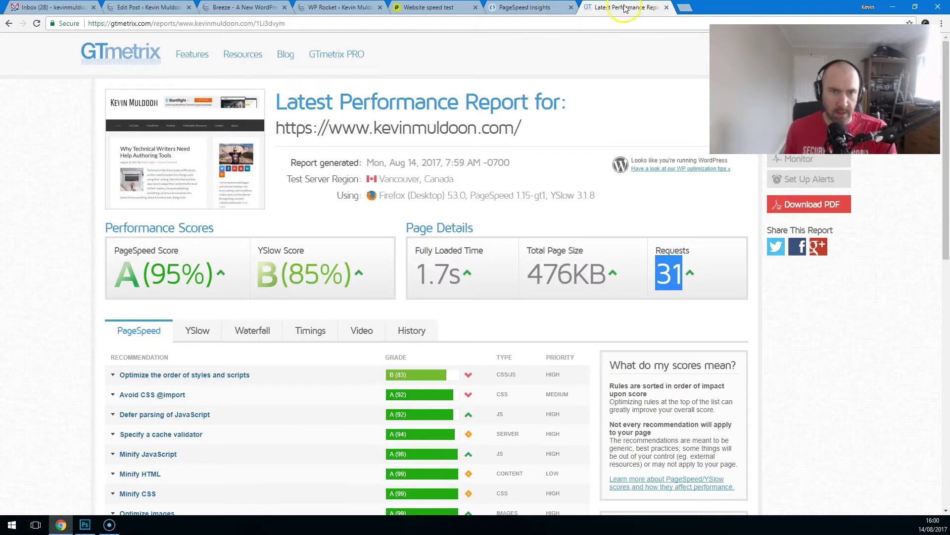
Open the WordPress.org page of the Breeze plugin in a new tab from the link in the review article
left_click(341, 7)
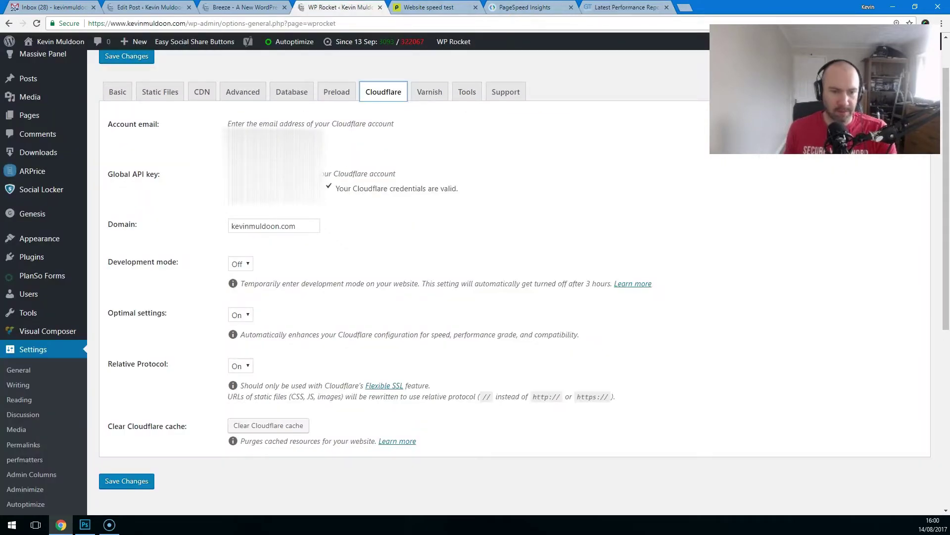
left_click(245, 7)
scroll(274, 267, "up", 7)
scroll(275, 274, "up", 15)
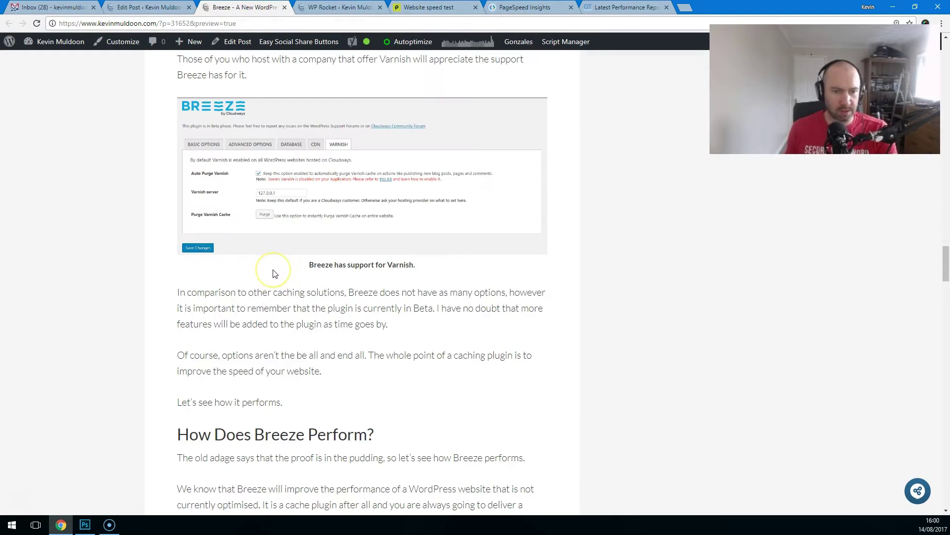
scroll(277, 275, "up", 15)
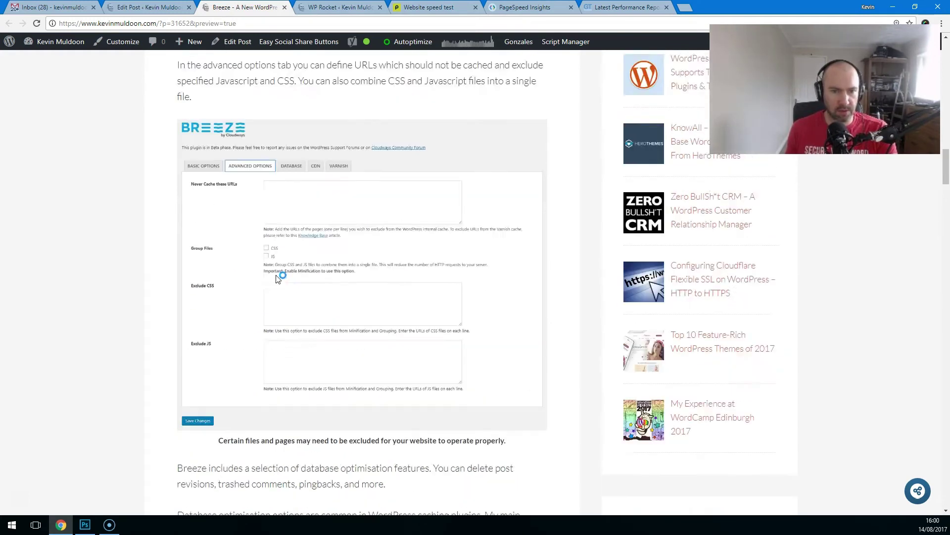
scroll(297, 327, "up", 1)
right_click(307, 246)
left_click(328, 251)
key("ctrl+Tab")
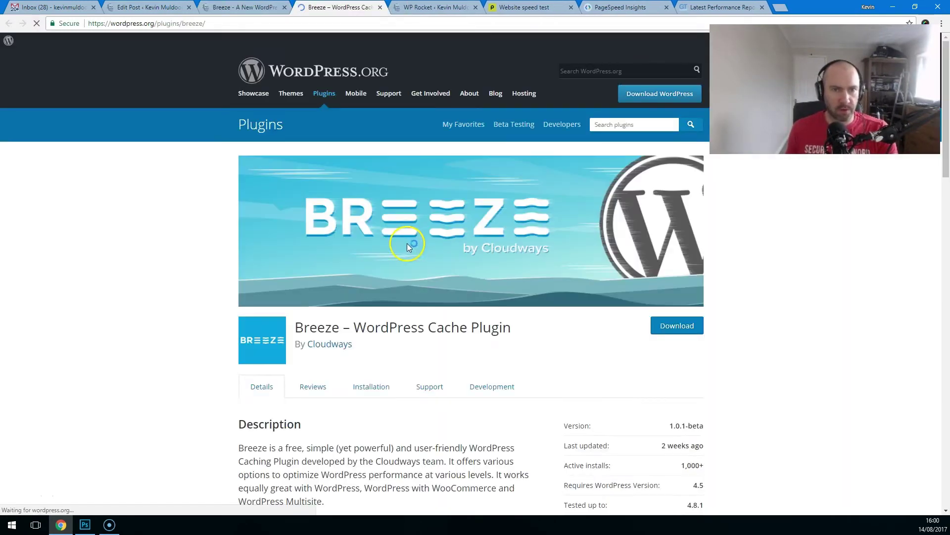
Read the beta phase notice and the version number on the Breeze plugin page
scroll(429, 300, "down", 2)
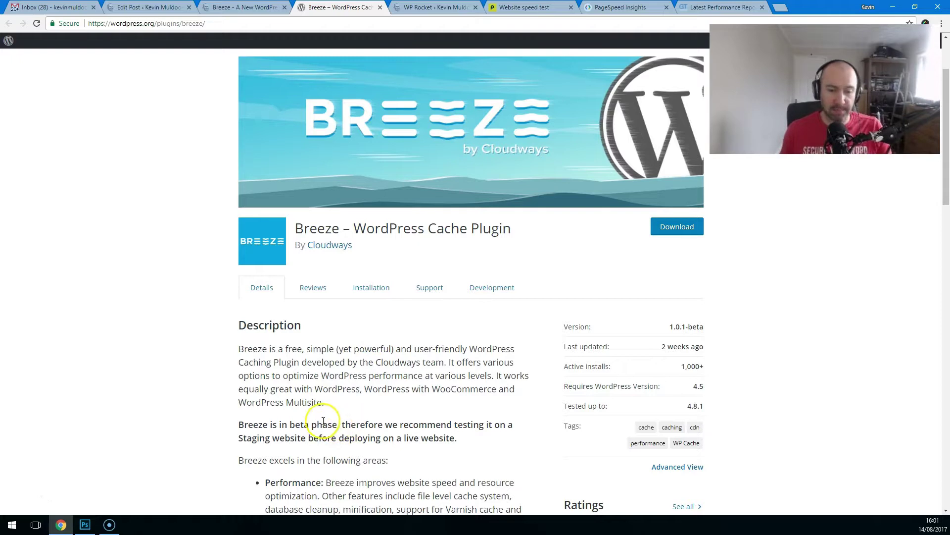
left_click_drag(337, 425, 296, 424)
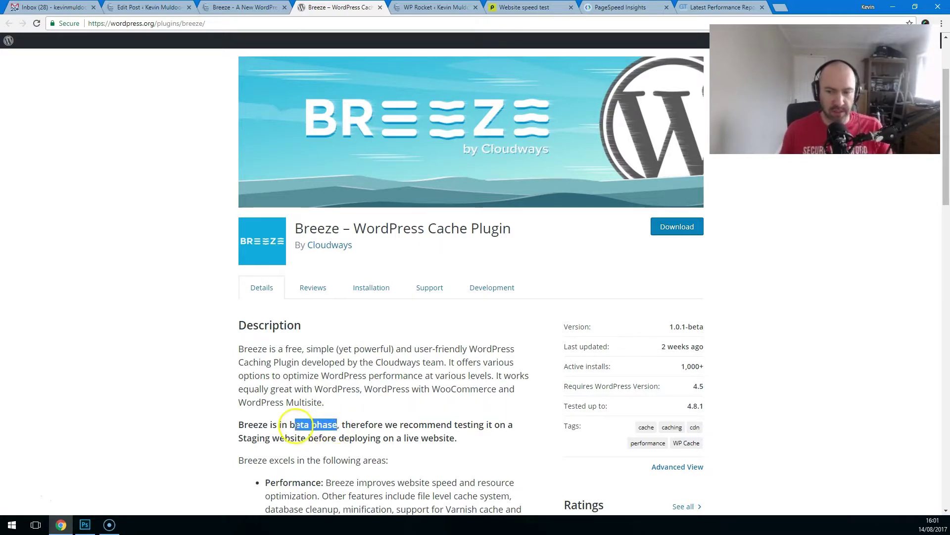
left_click_drag(668, 327, 704, 327)
left_click(485, 333)
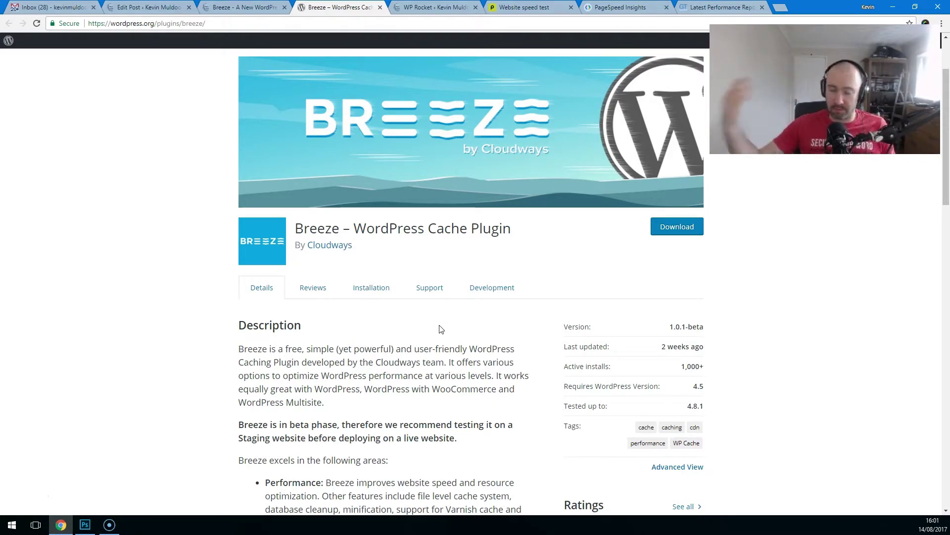
left_click(442, 311)
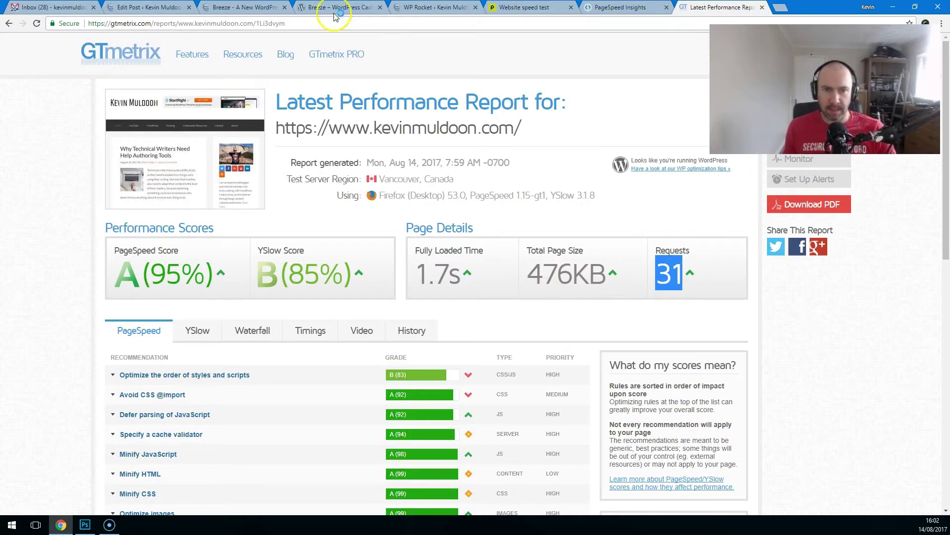
Inspect the site connection and permission information of the Breeze review article preview
left_click(348, 7)
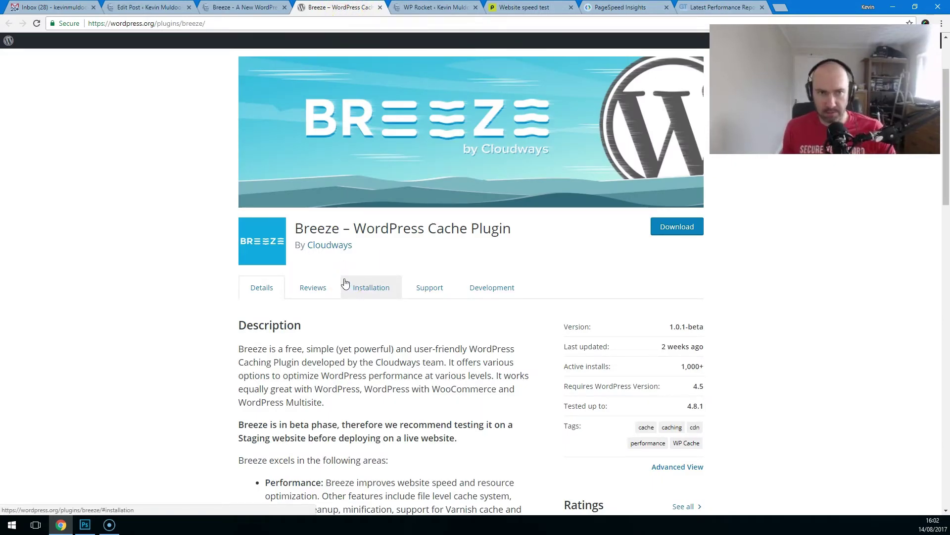
key("ctrl+shift+Tab")
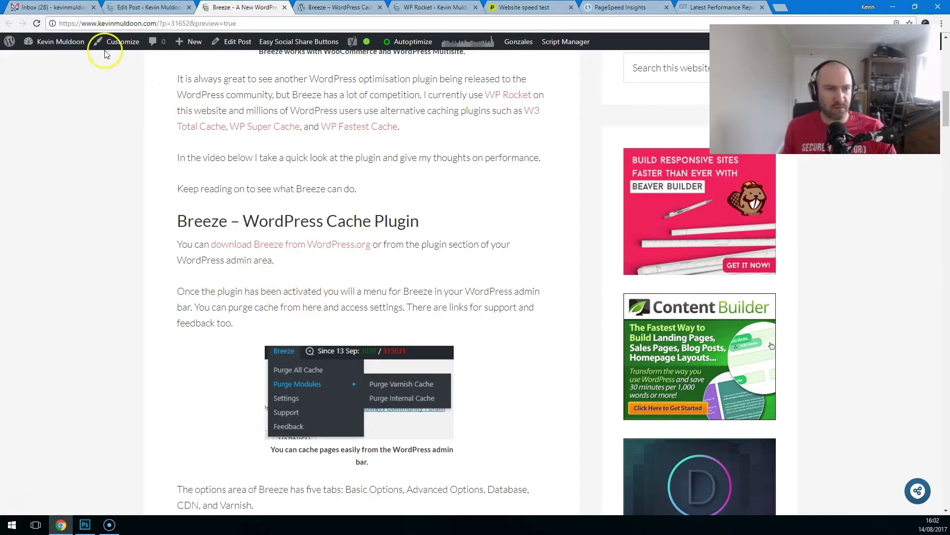
left_click(52, 23)
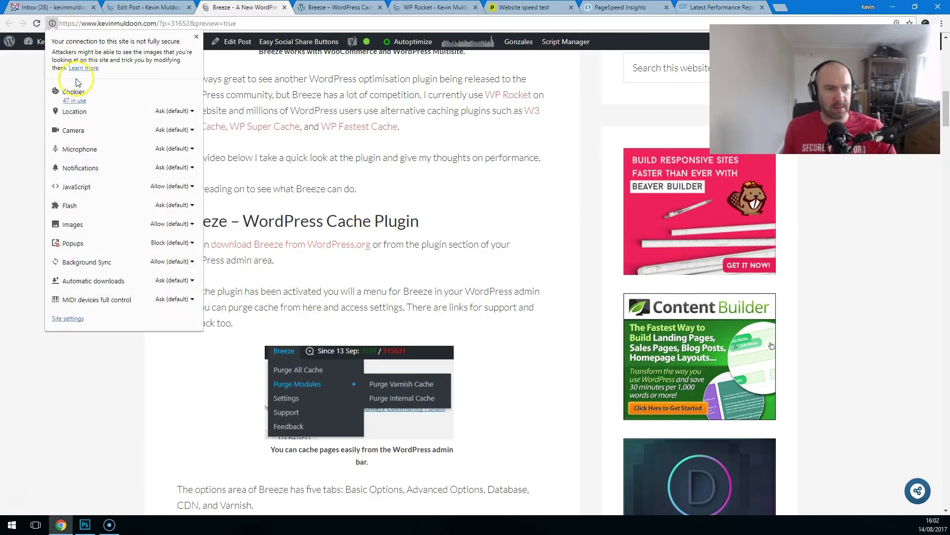
left_click(196, 38)
scroll(203, 214, "up", 8)
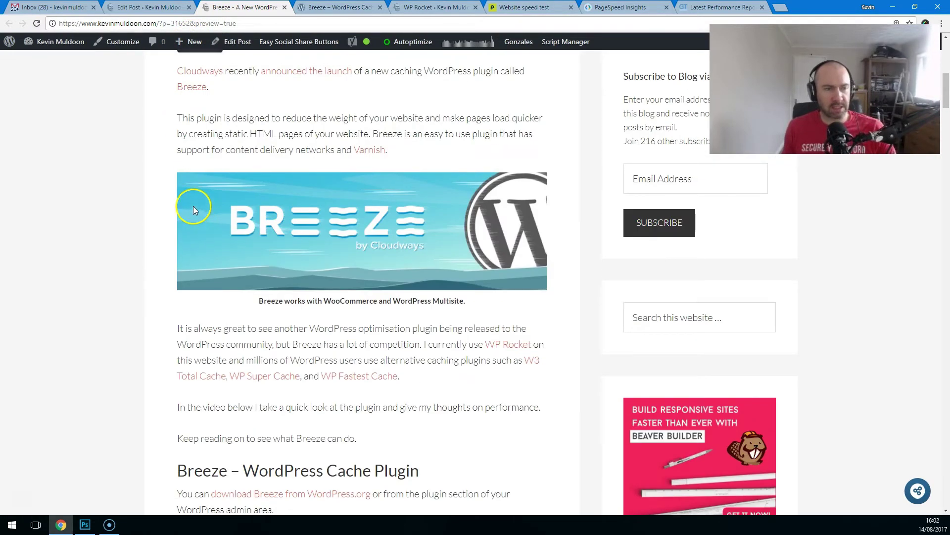
left_click(54, 24)
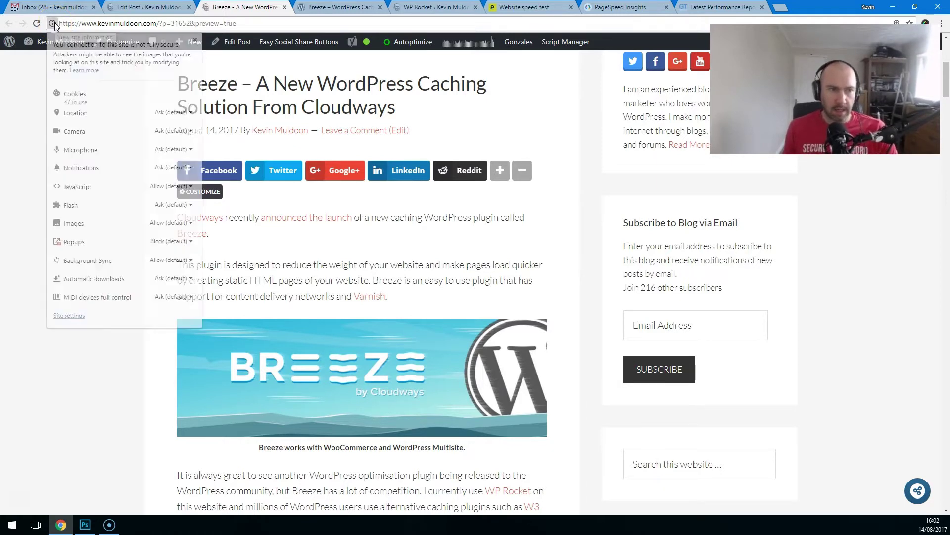
left_click(25, 104)
Open the blog's home page in a new tab from the review article's breadcrumb trail
scroll(127, 205, "up", 4)
right_click(157, 140)
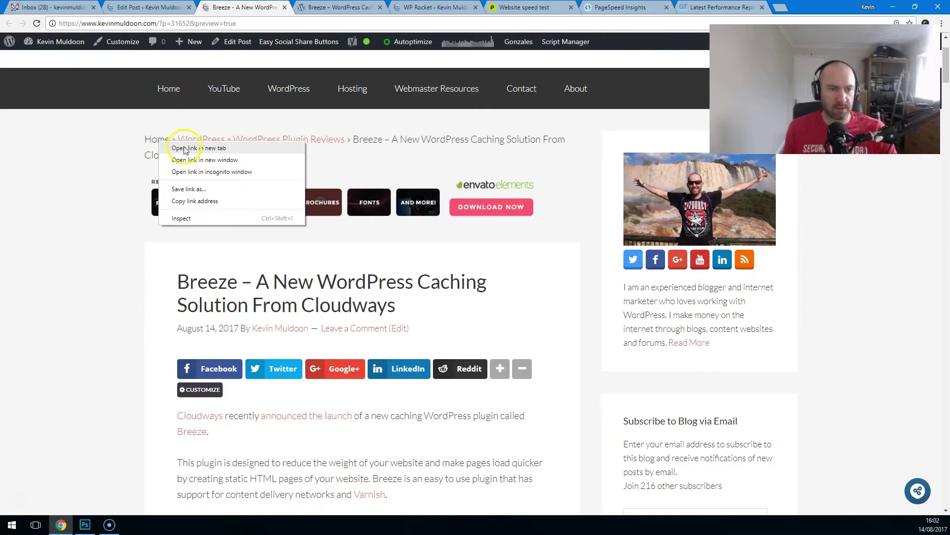
left_click(188, 147)
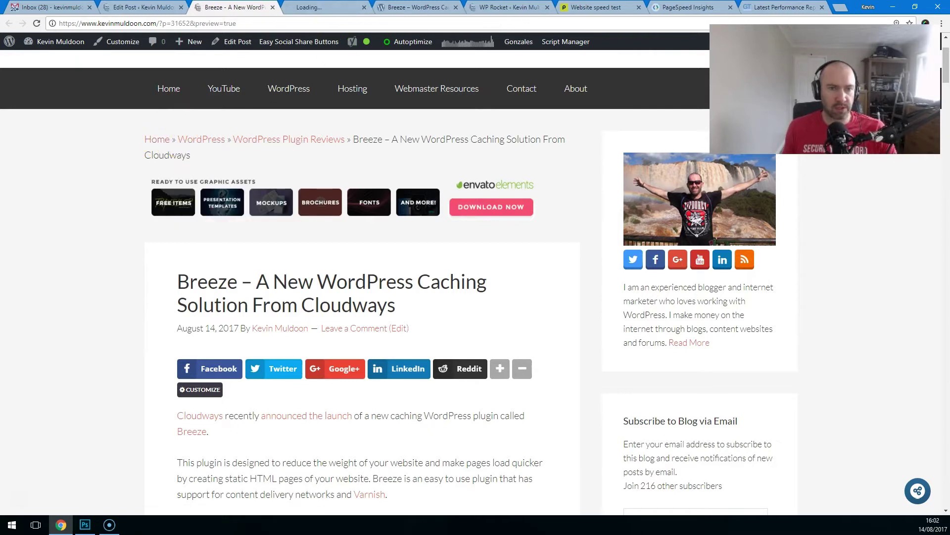
Compare the connection security status of the review article preview with that of the blog's home page
left_click(53, 24)
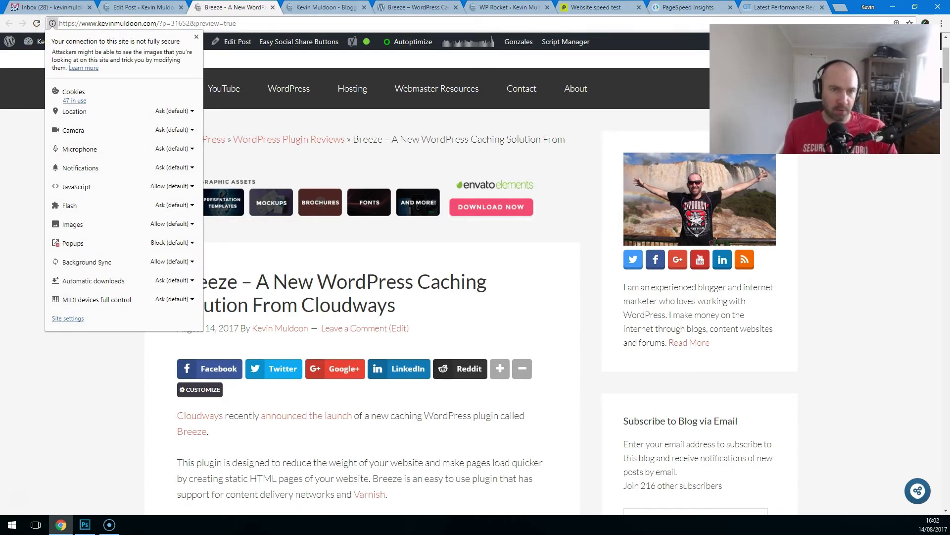
left_click(324, 7)
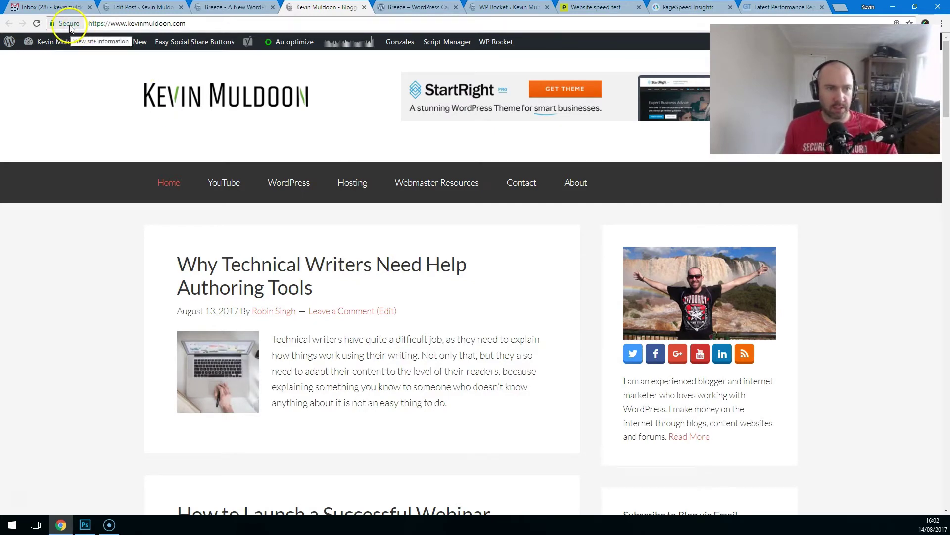
left_click(233, 7)
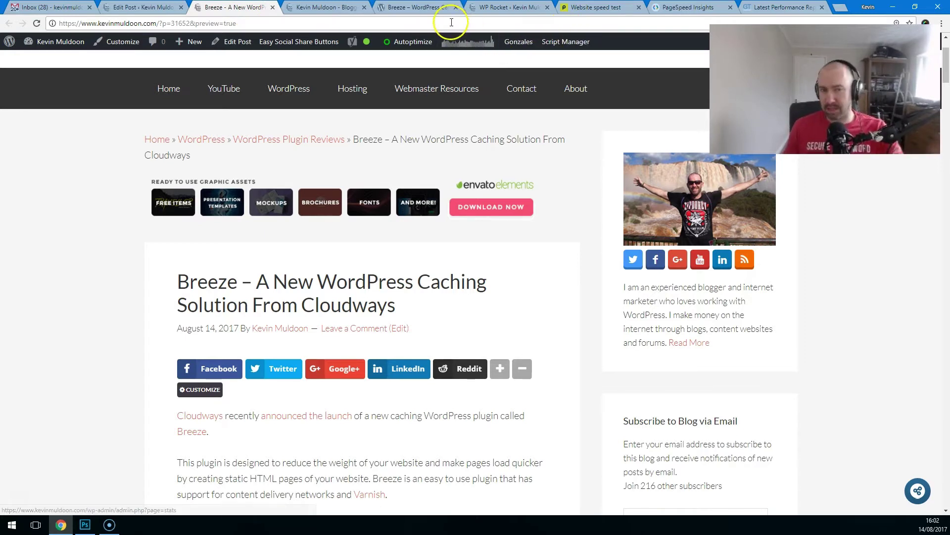
Review the Breeze plugin's description on WordPress.org and look through the posts on the blog's home page
left_click(418, 7)
scroll(303, 307, "down", 2)
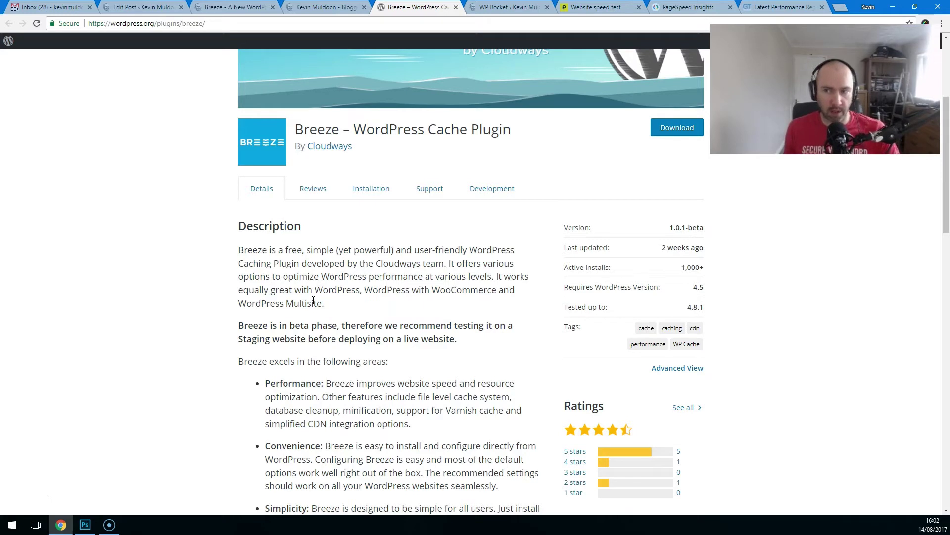
left_click(348, 8)
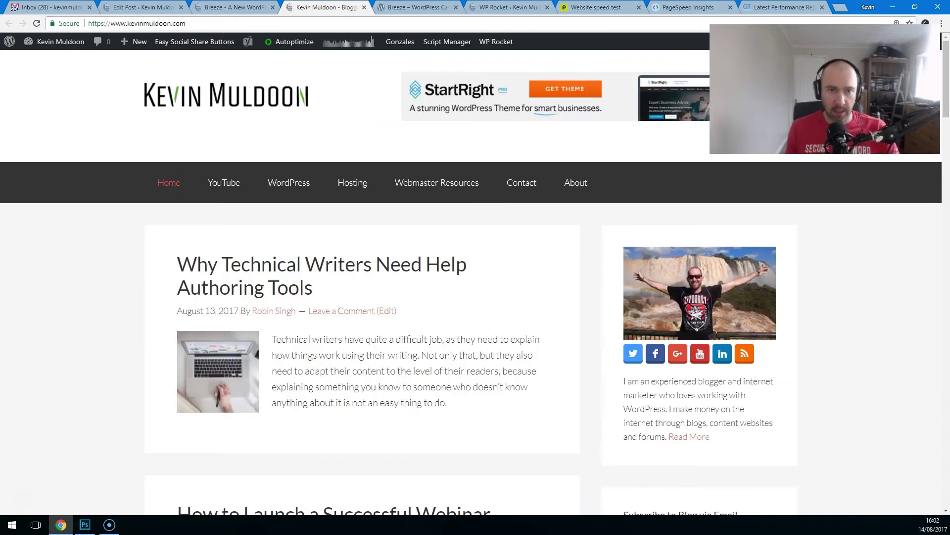
scroll(330, 341, "down", 5)
scroll(330, 342, "down", 6)
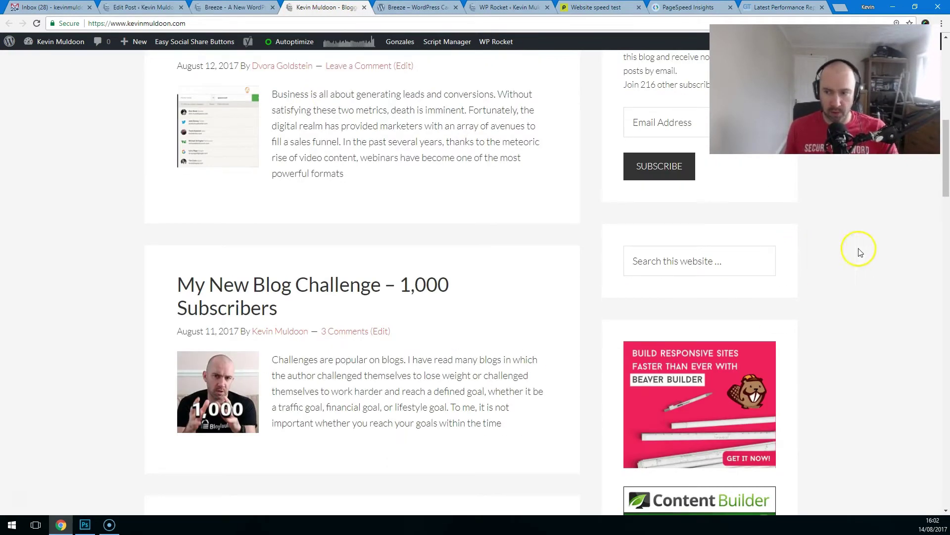
left_click_drag(945, 148, 945, 64)
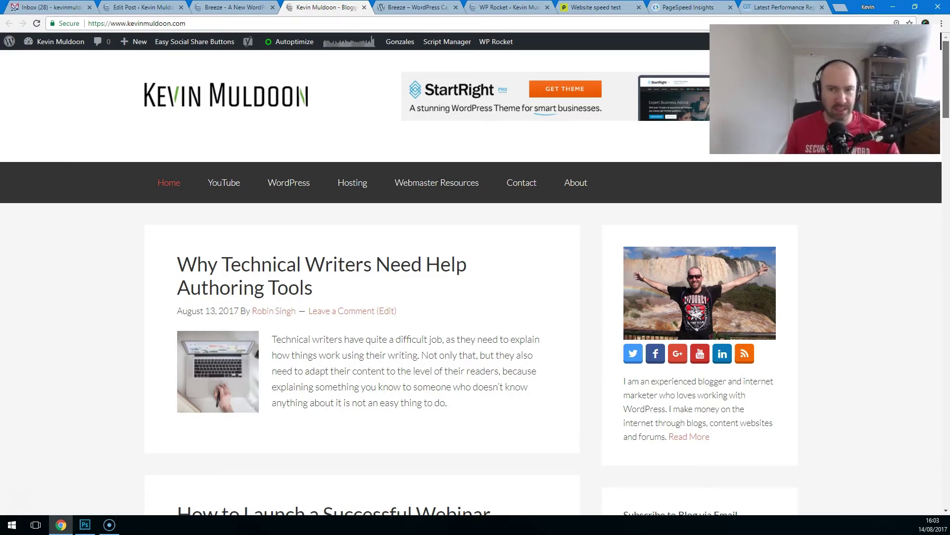
Check WP Rocket's Cloudflare settings and revisit the title and details on the Breeze plugin page
left_click(498, 7)
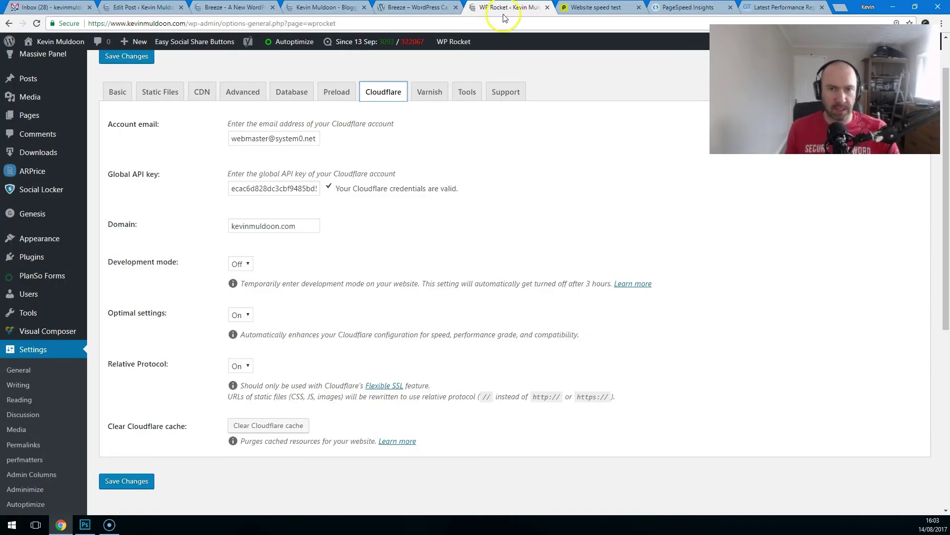
left_click(415, 7)
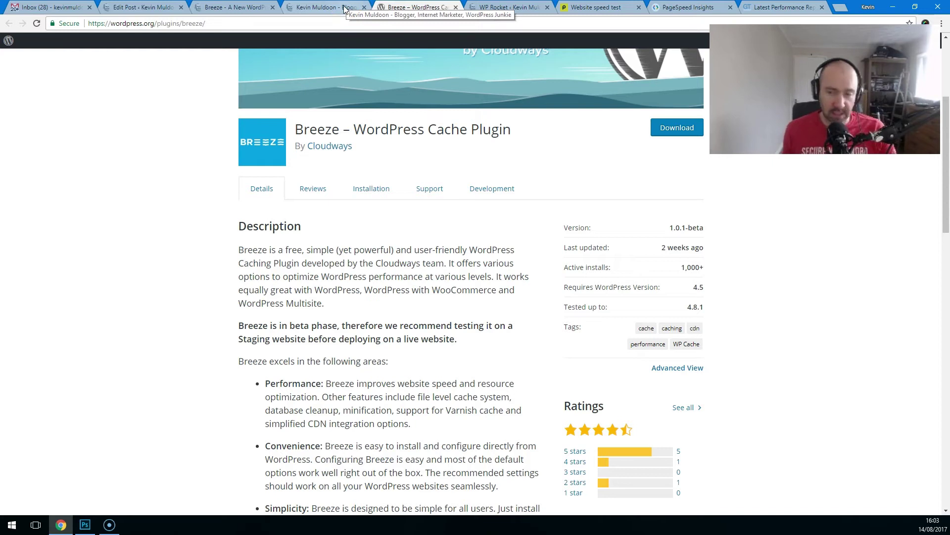
scroll(174, 294, "up", 3)
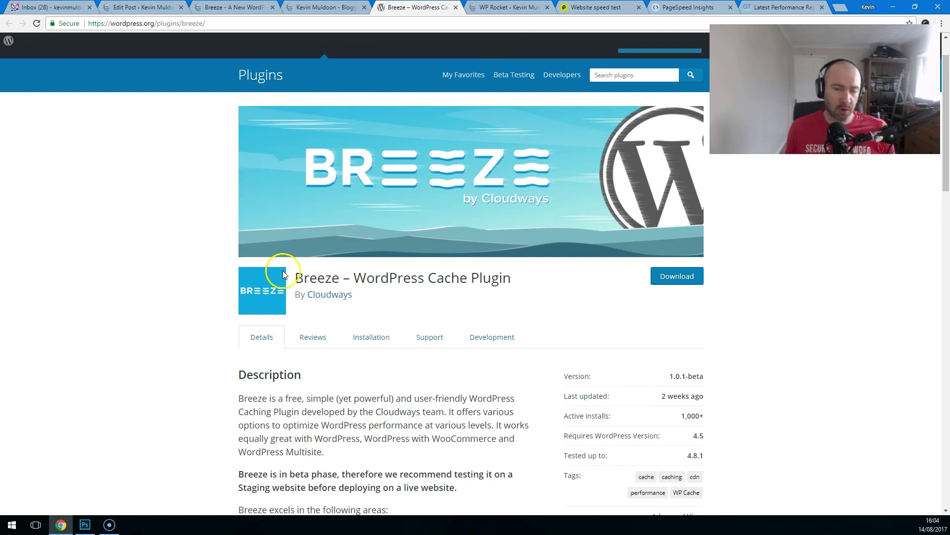
mouse_move(298, 281)
left_mouse_down()
mouse_move(285, 282)
mouse_move(364, 307)
mouse_move(280, 280)
left_mouse_up()
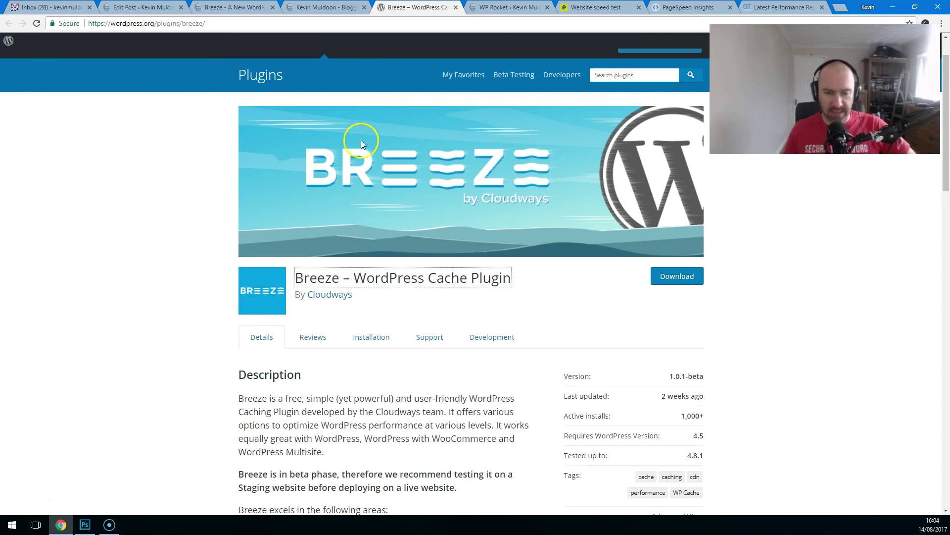
left_click(188, 199)
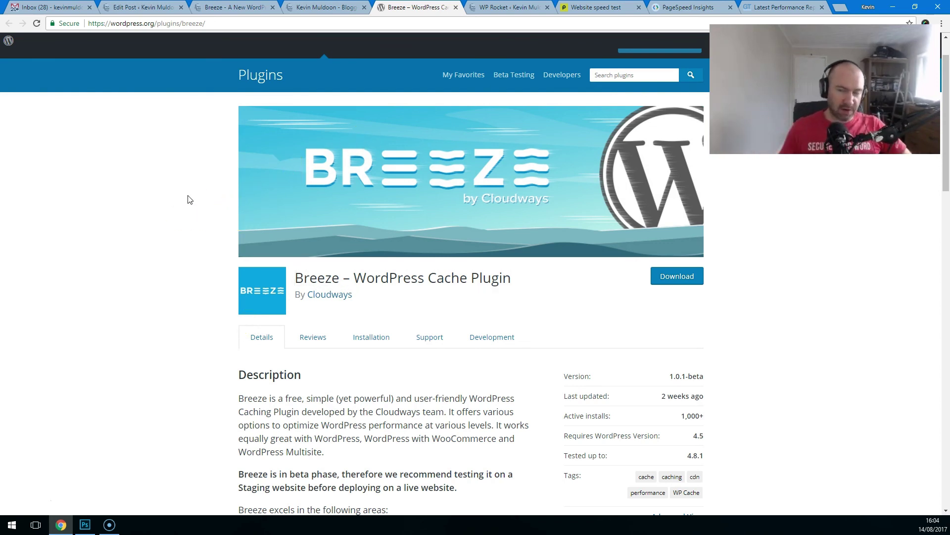